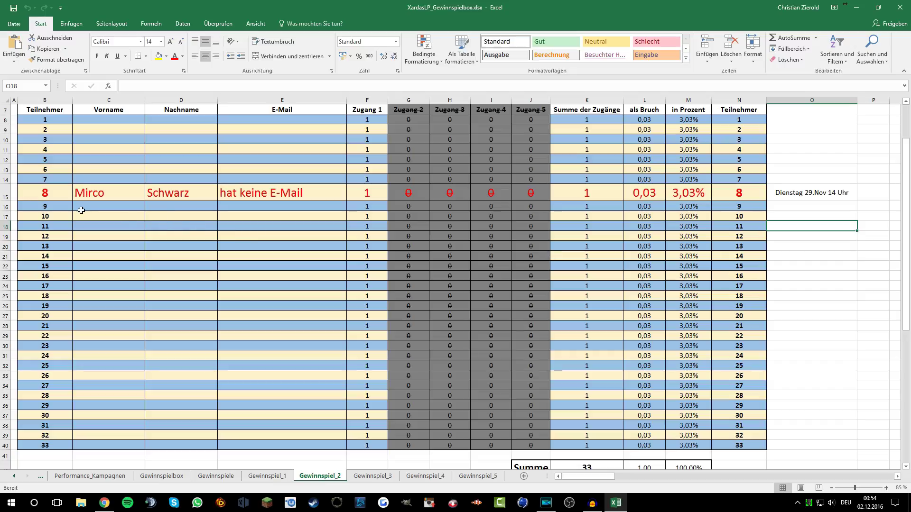
Clear and delete the row of participant 8, row 15, from the Gewinnspiel_2 participant table
{"action": "left_click", "coordinate": [11, 195]}
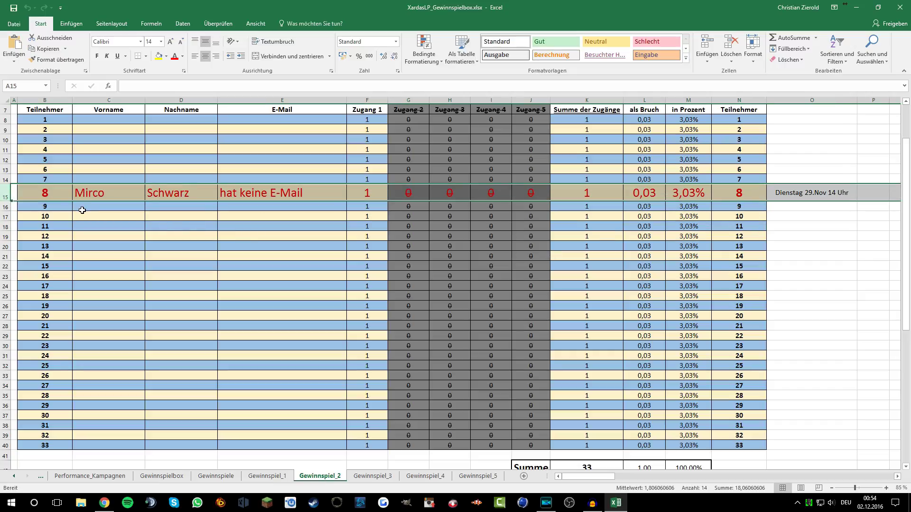
{"action": "key", "text": "Delete"}
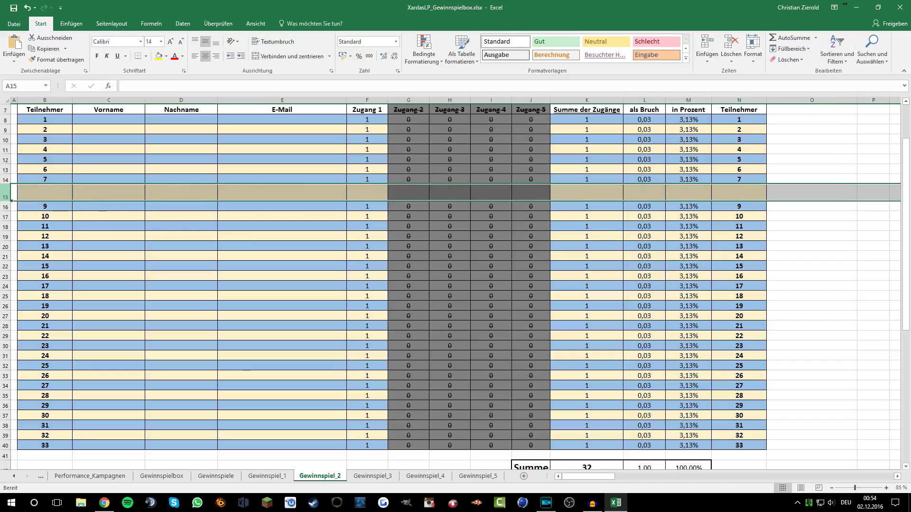
{"action": "right_click", "coordinate": [2, 188]}
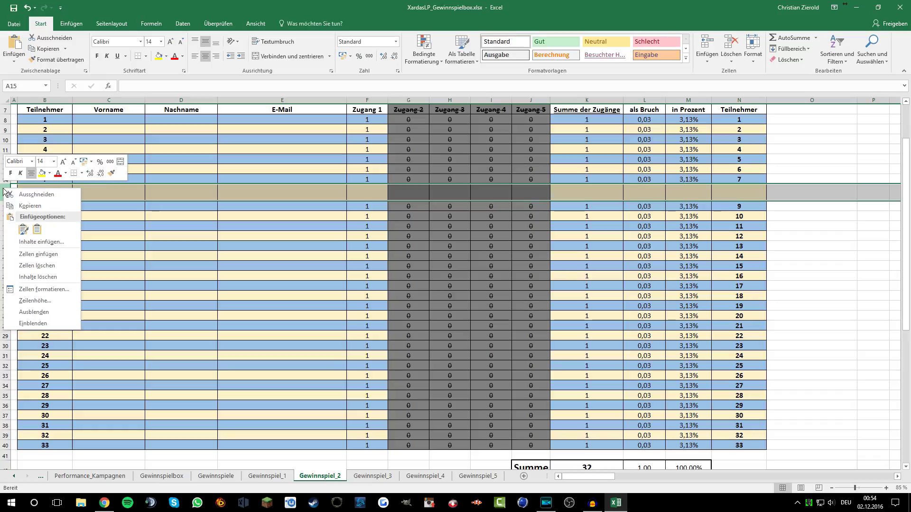
{"action": "left_click", "coordinate": [58, 267]}
{"action": "left_click", "coordinate": [820, 191]}
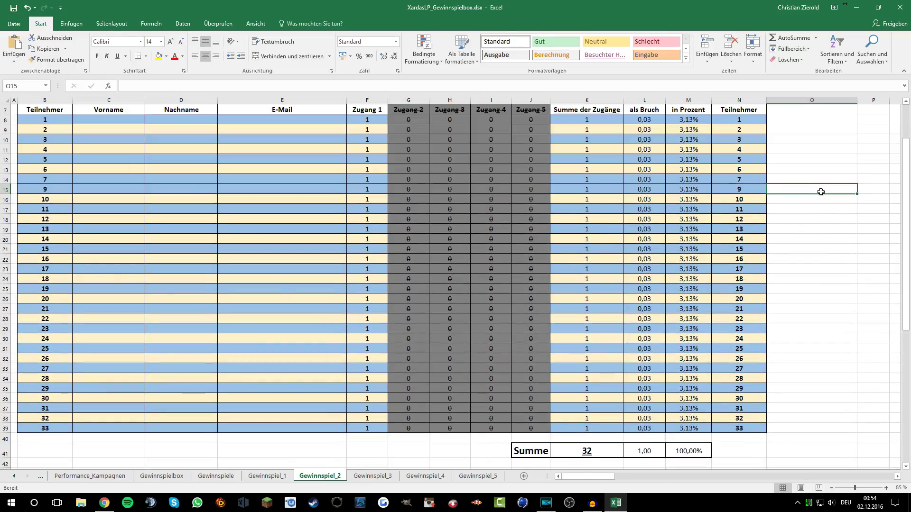
Renumber both Teilnehmer columns consecutively from 1 to 32 in rows 8 to 39
{"action": "left_click", "coordinate": [58, 121]}
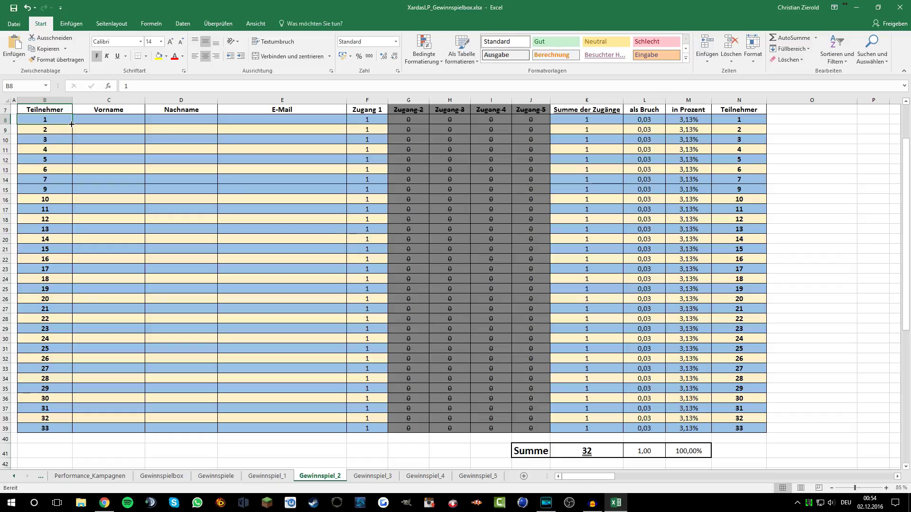
{"action": "left_click_drag", "start_coordinate": [55, 122], "coordinate": [69, 432]}
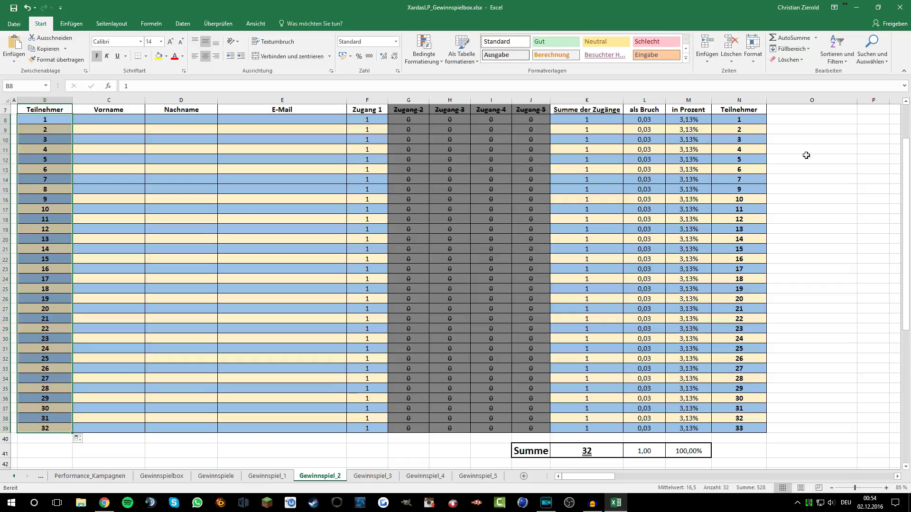
{"action": "left_click", "coordinate": [788, 150]}
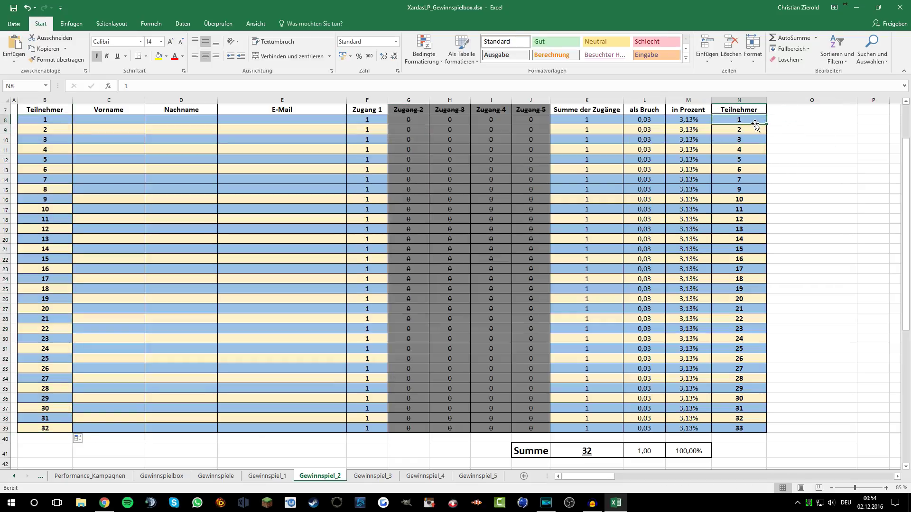
{"action": "left_click_drag", "start_coordinate": [752, 120], "coordinate": [765, 432]}
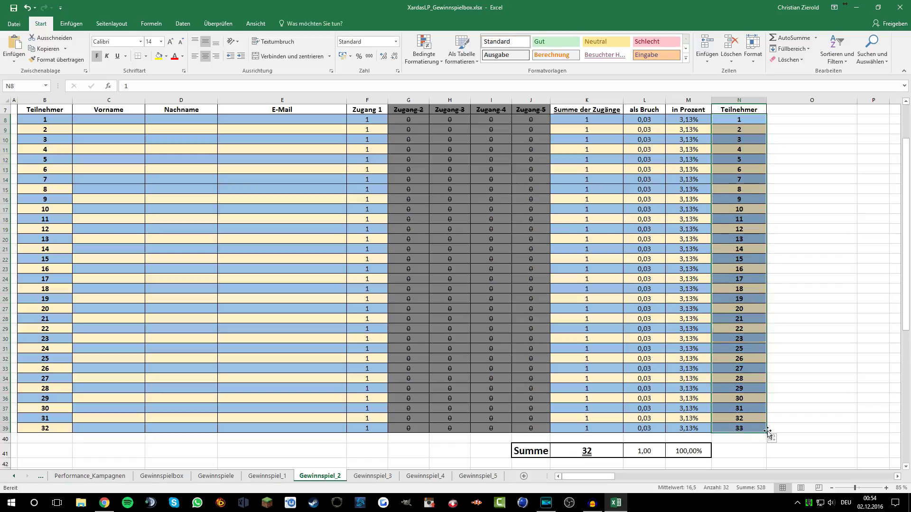
{"action": "left_click", "coordinate": [859, 378]}
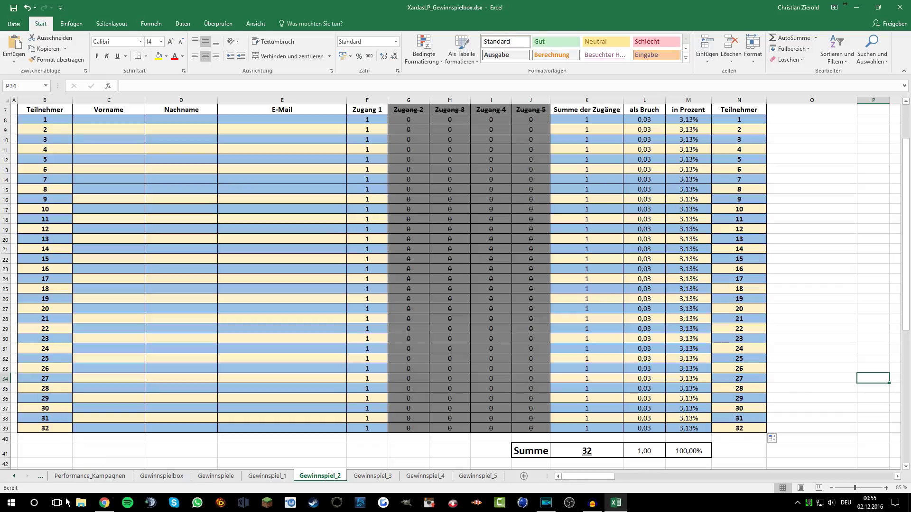
Switch to the prize-draw program and determine a winner without Zugänge for a Teilnehmeranzahl of 32
{"action": "left_click", "coordinate": [10, 503]}
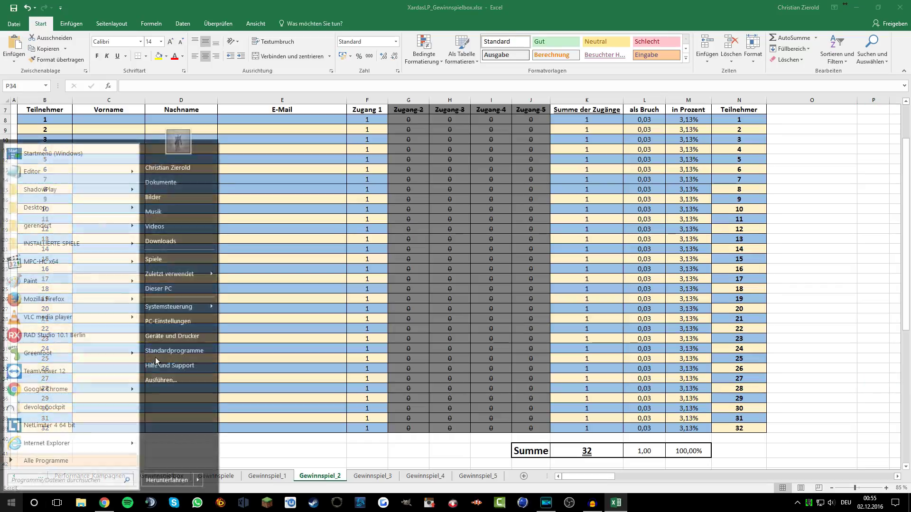
{"action": "left_click", "coordinate": [177, 197]}
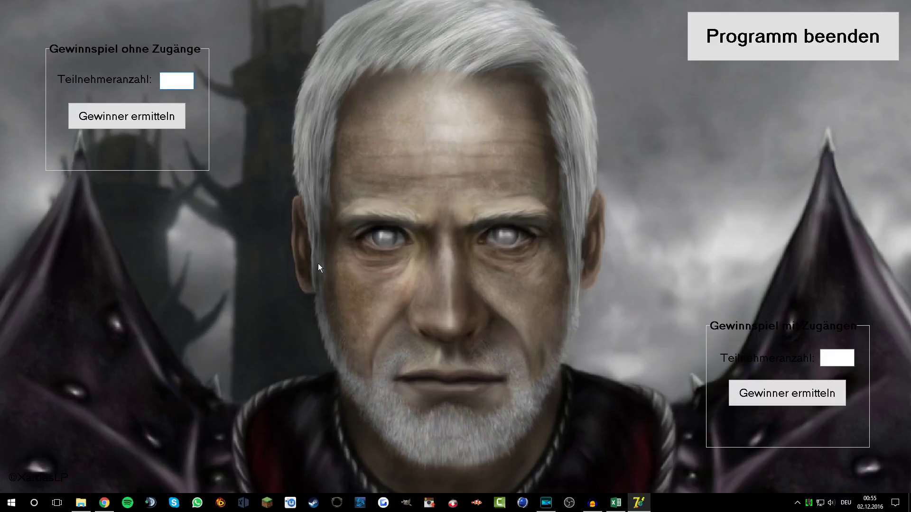
{"action": "left_click", "coordinate": [182, 80]}
{"action": "type", "text": "32"}
{"action": "key", "text": "Return"}
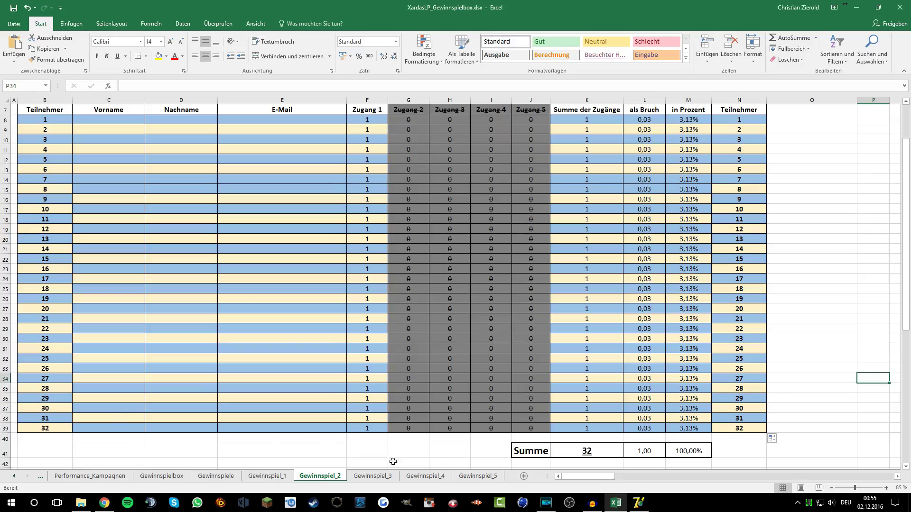
{"action": "key", "text": "alt+Tab"}
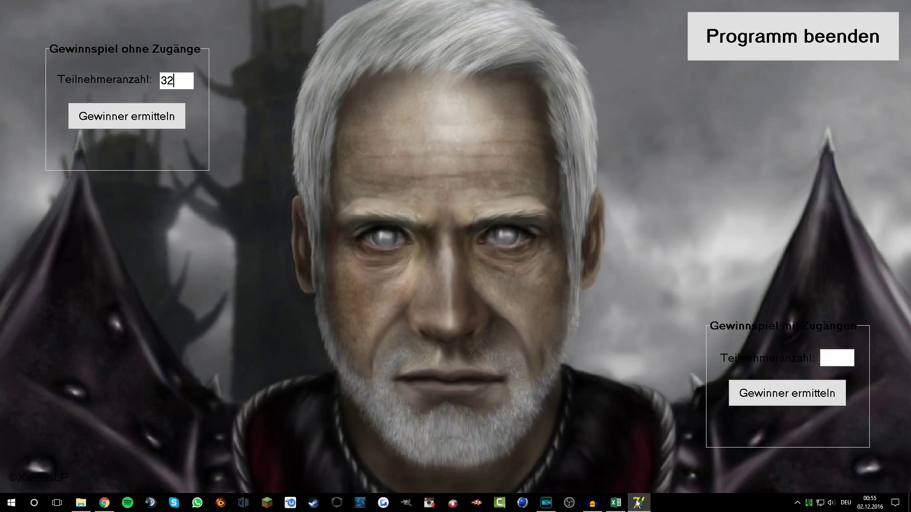
{"action": "left_click", "coordinate": [129, 123]}
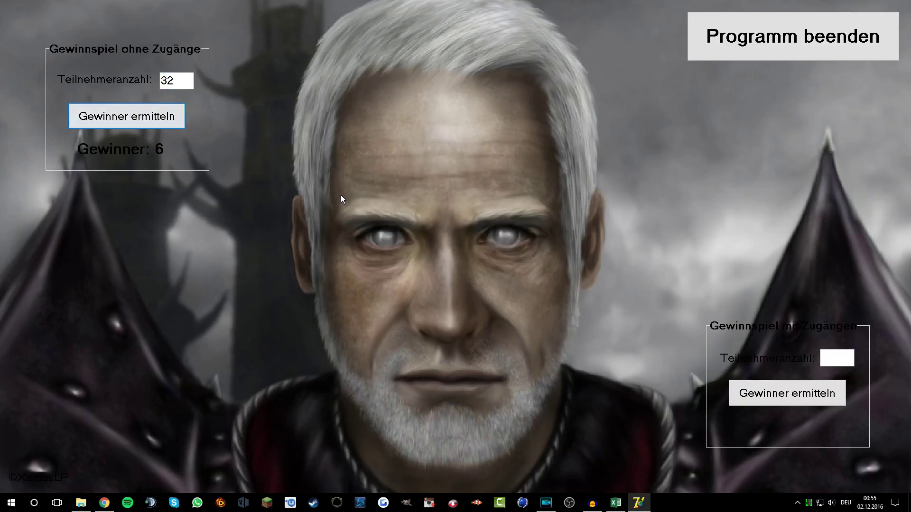
Switch back to Excel and color the text of participant 6's table row, B13:N13, red
{"action": "left_click", "coordinate": [615, 503]}
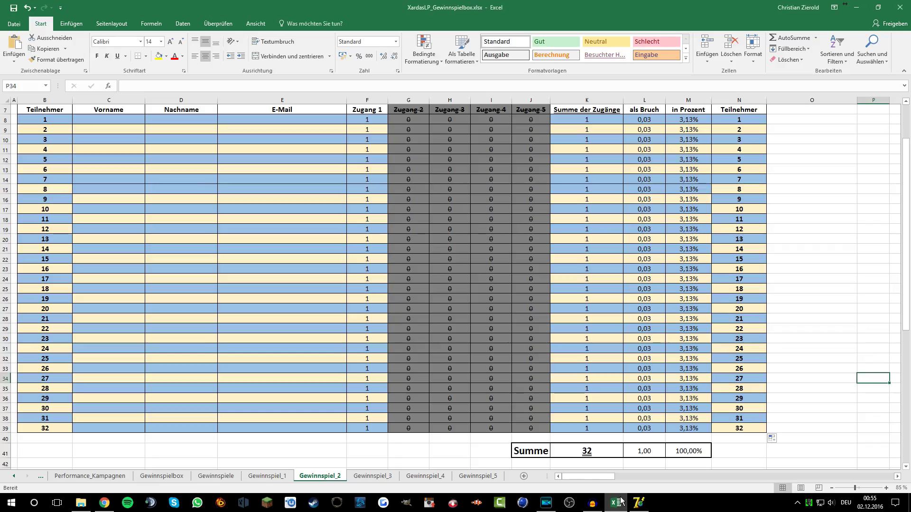
{"action": "left_click", "coordinate": [87, 170]}
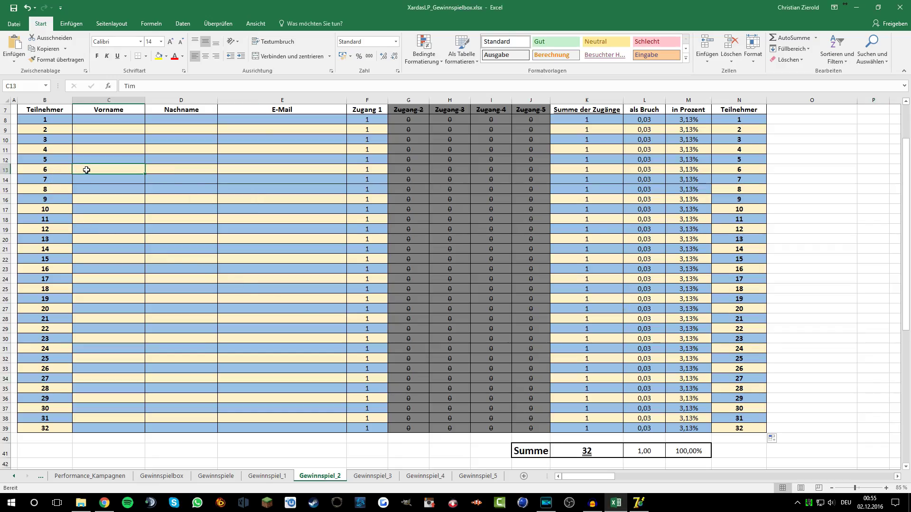
{"action": "left_click", "coordinate": [165, 168]}
{"action": "left_click", "coordinate": [112, 170]}
{"action": "left_click_drag", "start_coordinate": [54, 167], "coordinate": [757, 170]}
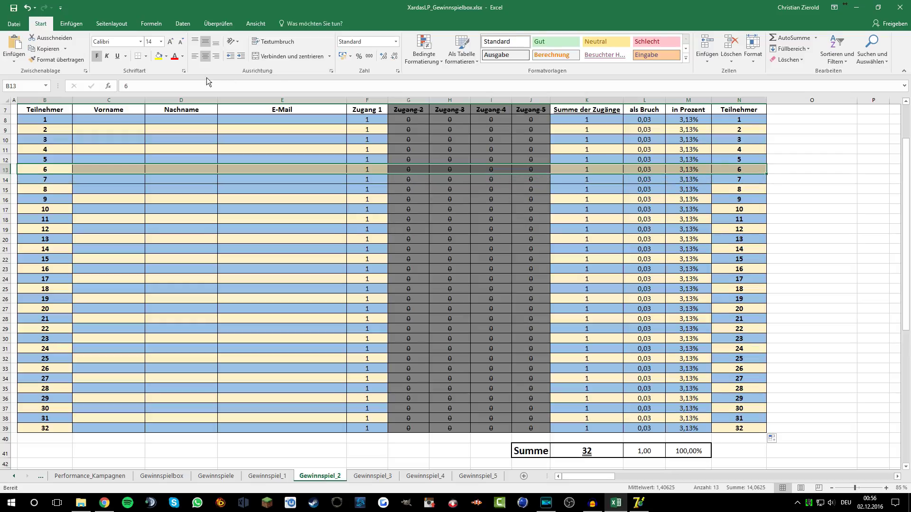
{"action": "left_click", "coordinate": [174, 57]}
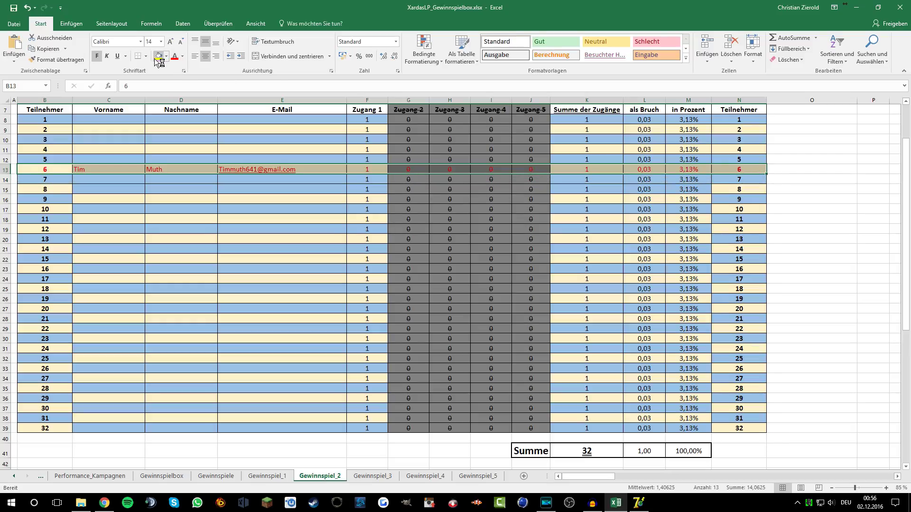
Enlarge the text in participant 6's row to 24 pt and widen the E-Mail column to fit the address
{"action": "left_click", "coordinate": [171, 42]}
{"action": "left_click", "coordinate": [171, 42]}
{"action": "left_click", "coordinate": [170, 42]}
{"action": "left_click", "coordinate": [171, 41]}
{"action": "left_click", "coordinate": [170, 42]}
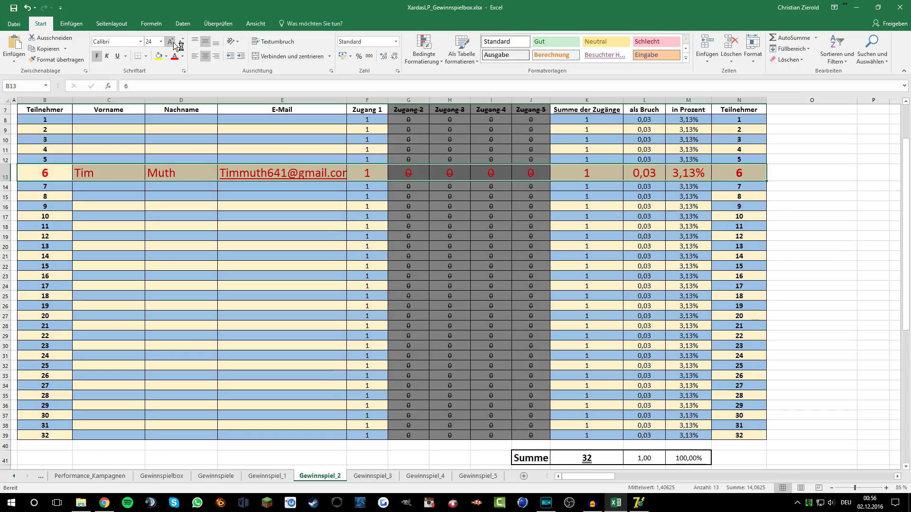
{"action": "left_click", "coordinate": [828, 212]}
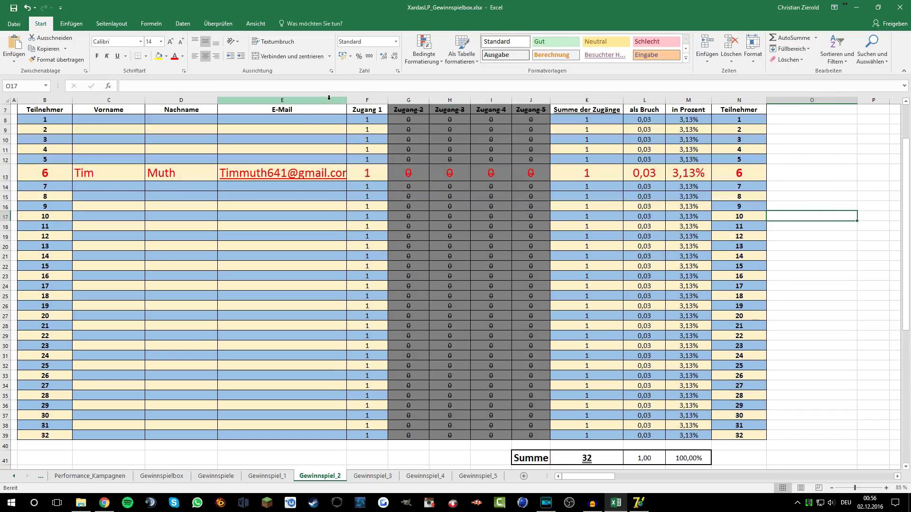
{"action": "left_click_drag", "start_coordinate": [347, 100], "coordinate": [368, 100]}
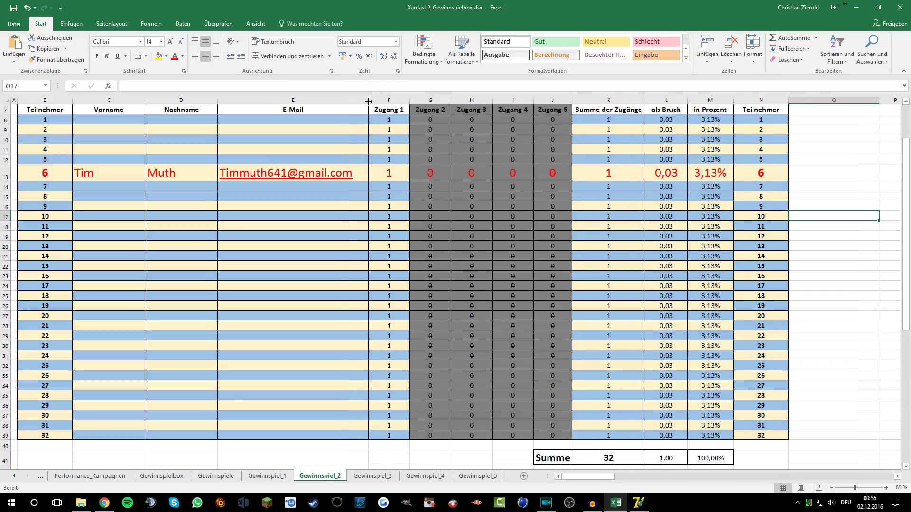
Check the system calendar and enter the deadline "9. Dez. 14 Uhr" in cell O13 beside the winner's row
{"action": "left_click", "coordinate": [821, 173]}
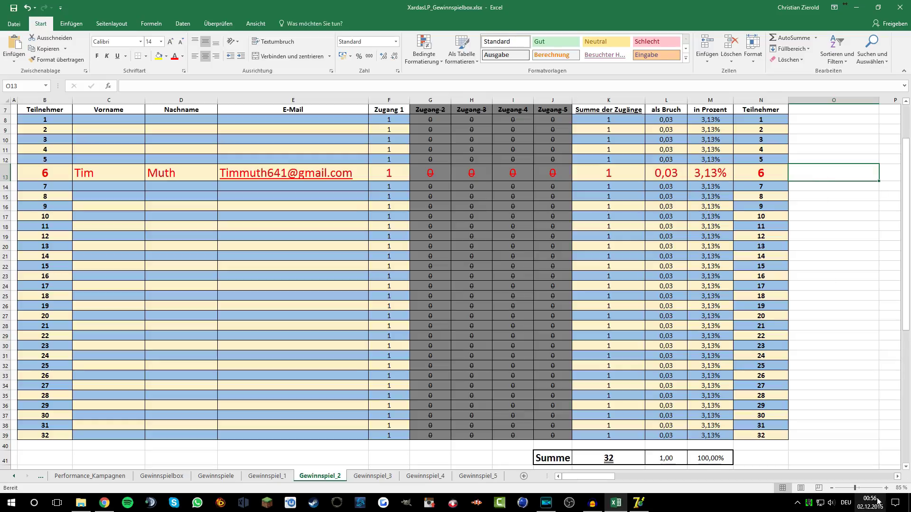
{"action": "left_click", "coordinate": [845, 503]}
{"action": "left_click", "coordinate": [845, 503]}
{"action": "left_click", "coordinate": [861, 505]}
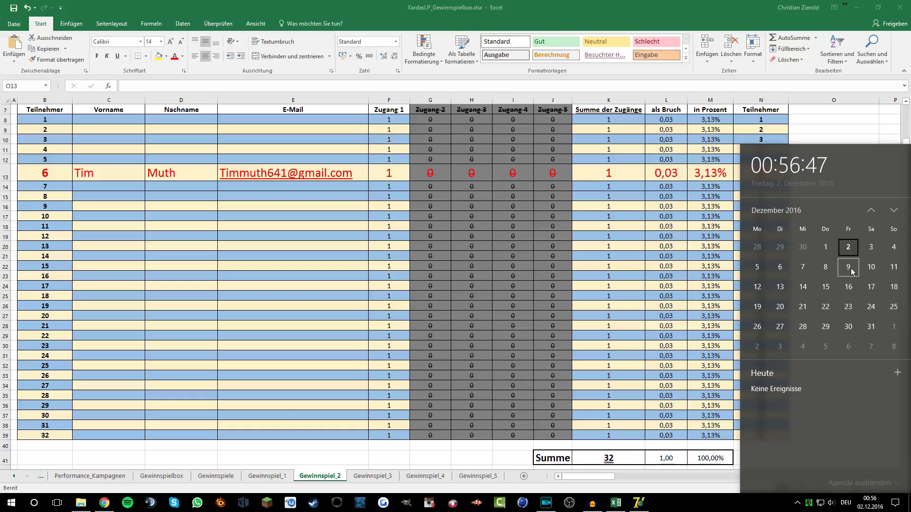
{"action": "left_click", "coordinate": [842, 131]}
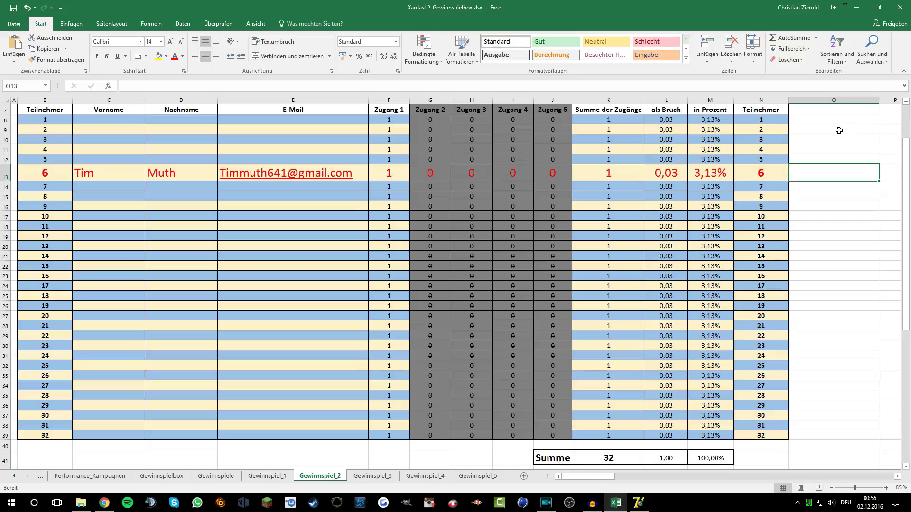
{"action": "type", "text": "9 D"}
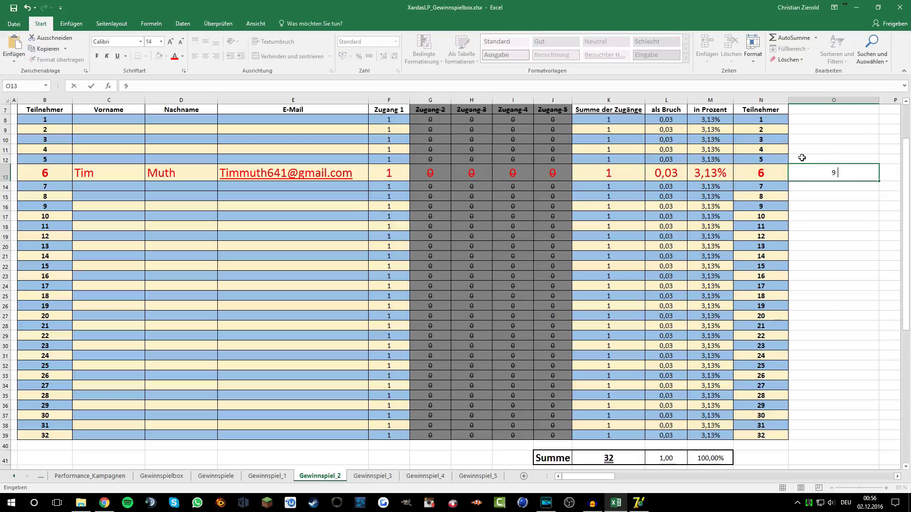
{"action": "key", "text": "BackSpace"}
{"action": "key", "text": "BackSpace"}
{"action": "type", "text": ". Dez. 14 Uhr"}
{"action": "left_click", "coordinate": [832, 214]}
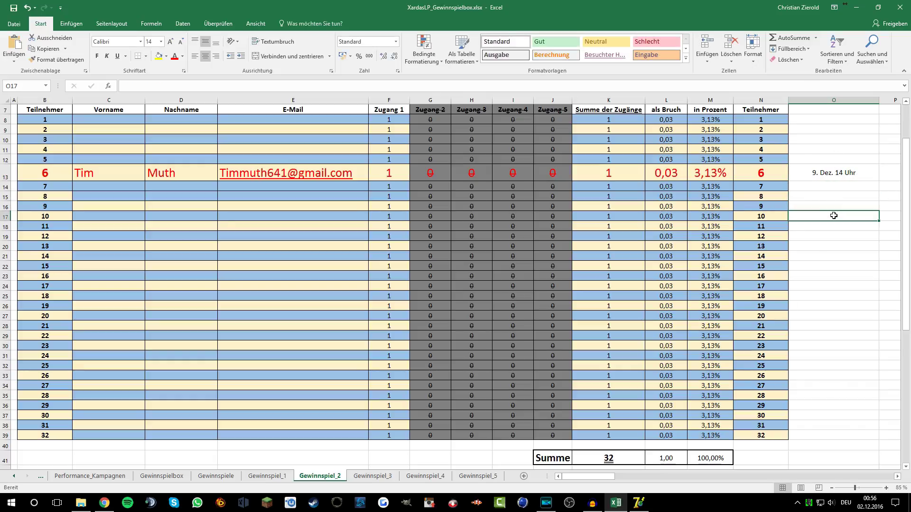
{"action": "left_click", "coordinate": [823, 196]}
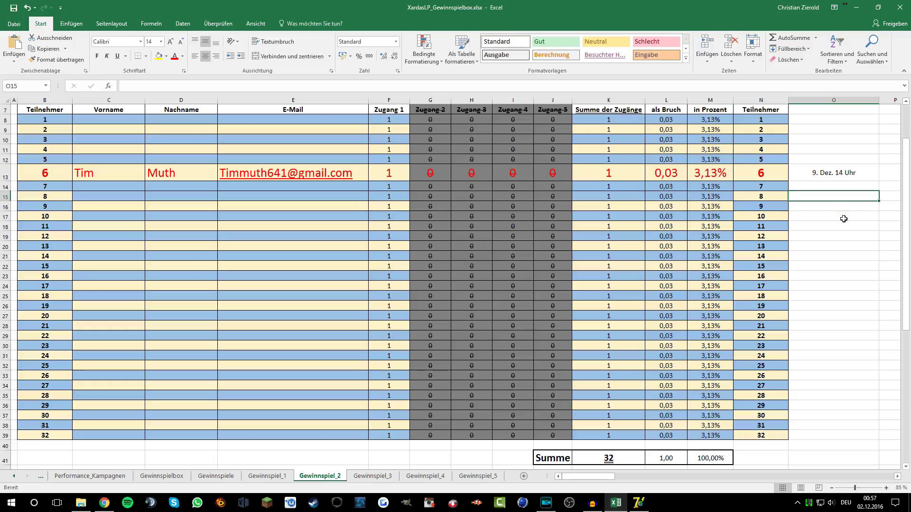
{"action": "left_click", "coordinate": [815, 228]}
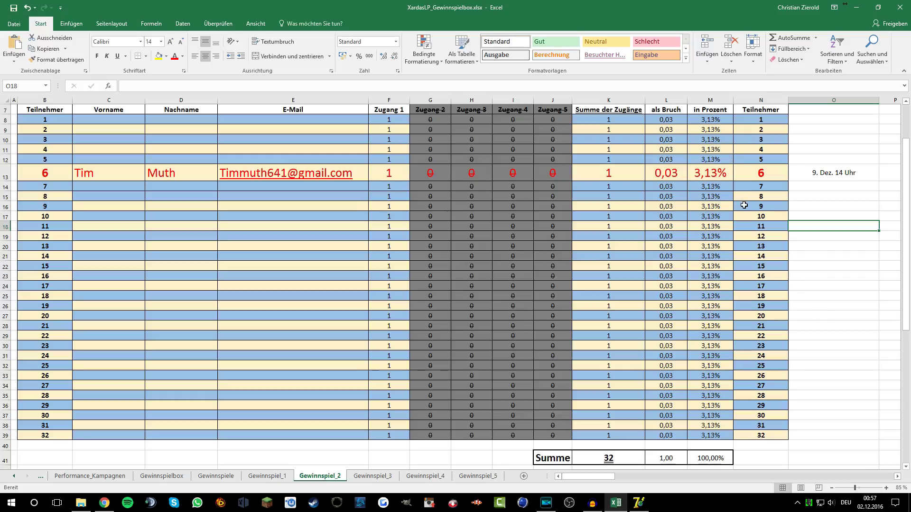
{"action": "left_click_drag", "start_coordinate": [746, 198], "coordinate": [27, 198]}
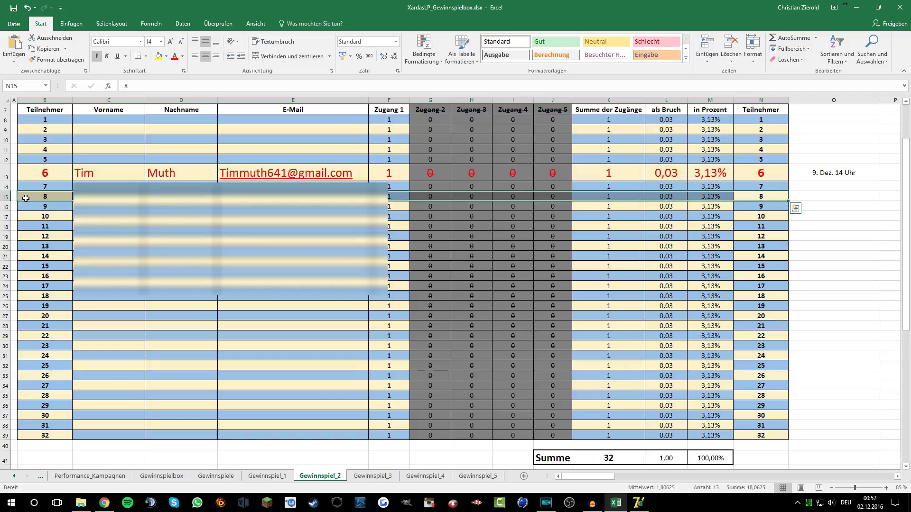
{"action": "left_click", "coordinate": [166, 56]}
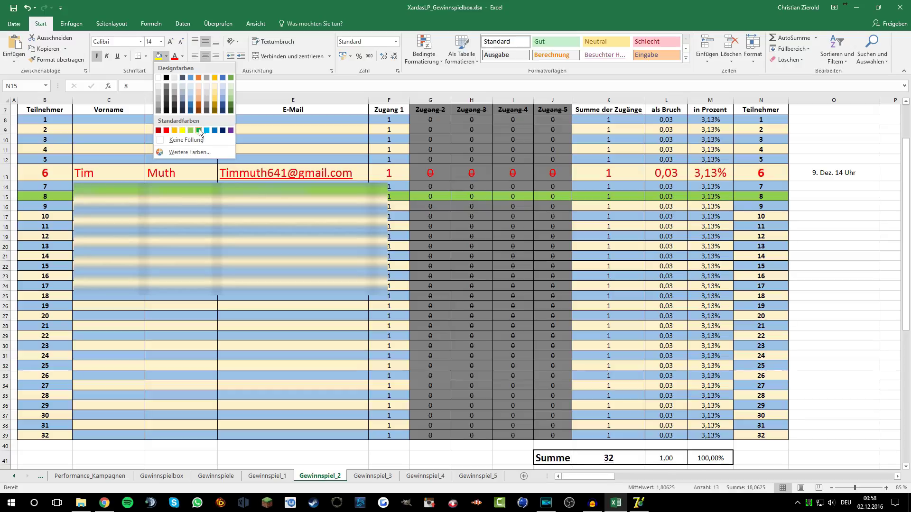
{"action": "left_click", "coordinate": [843, 216]}
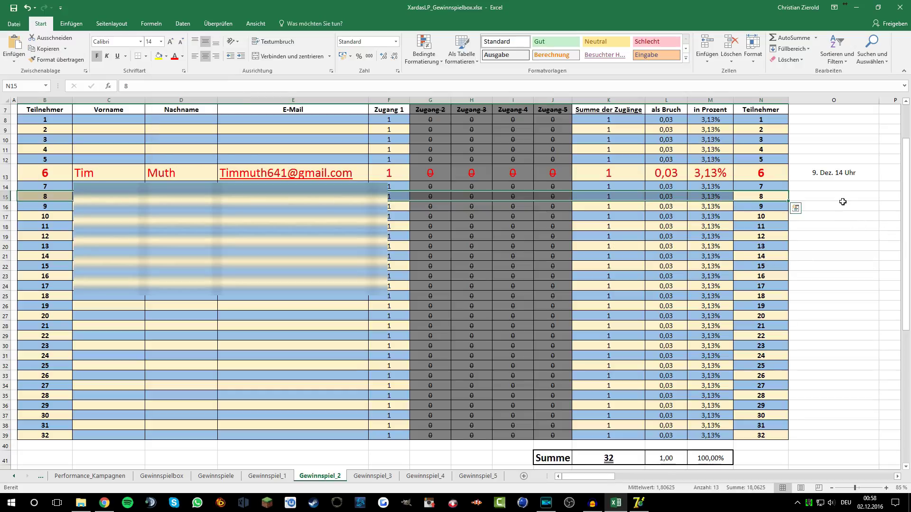
{"action": "left_click", "coordinate": [843, 203]}
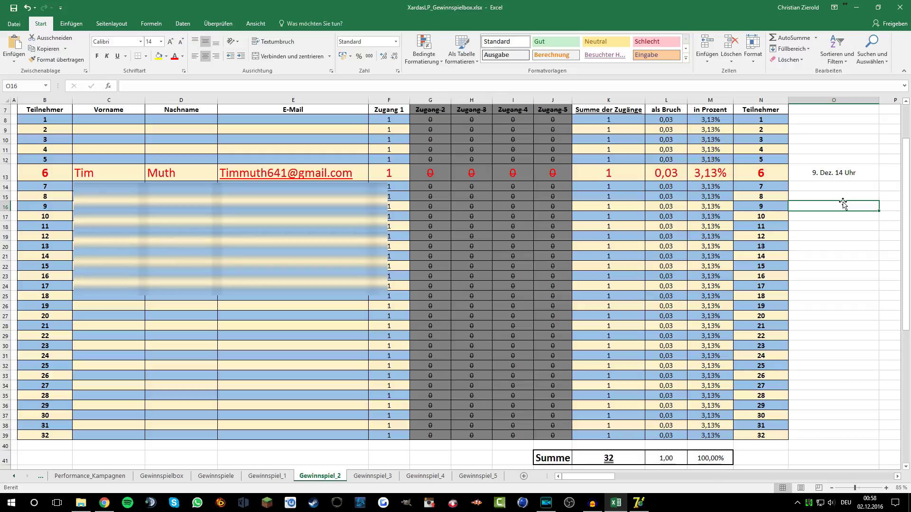
{"action": "left_click_drag", "start_coordinate": [714, 197], "coordinate": [73, 196]}
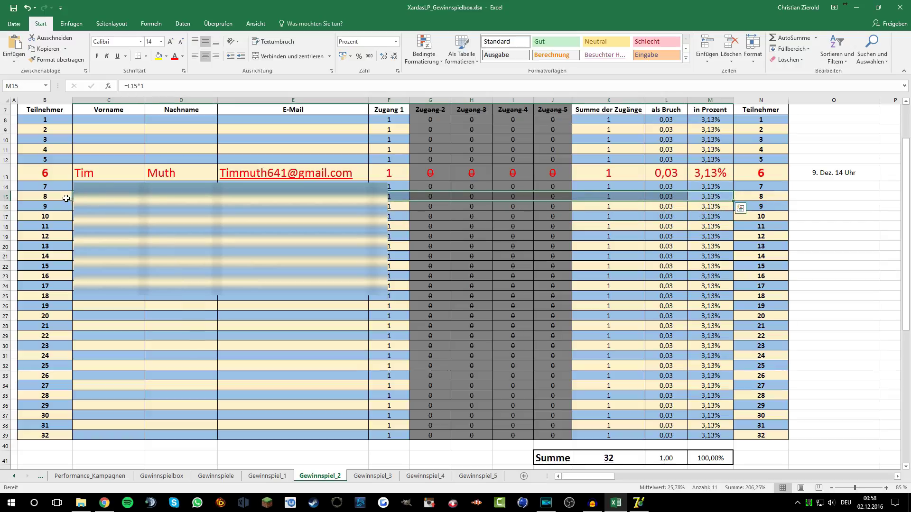
{"action": "left_click", "coordinate": [63, 196]}
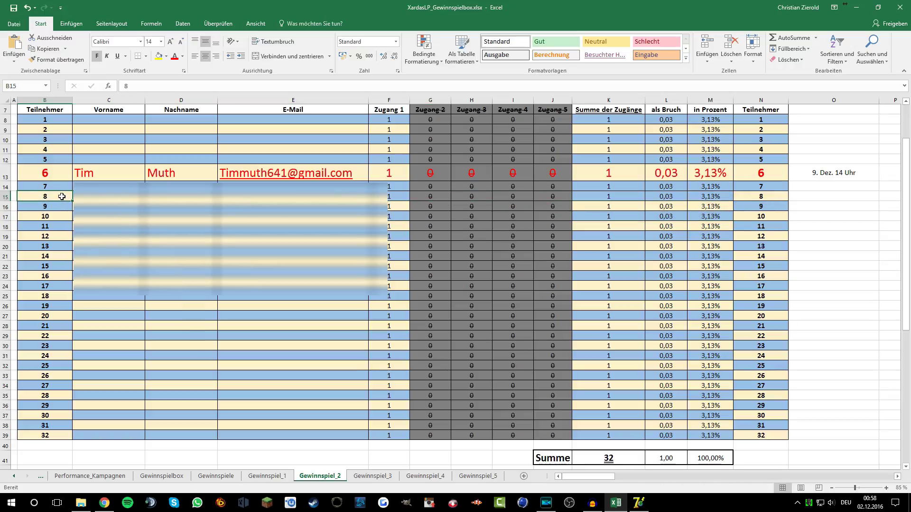
{"action": "left_click", "coordinate": [167, 56]}
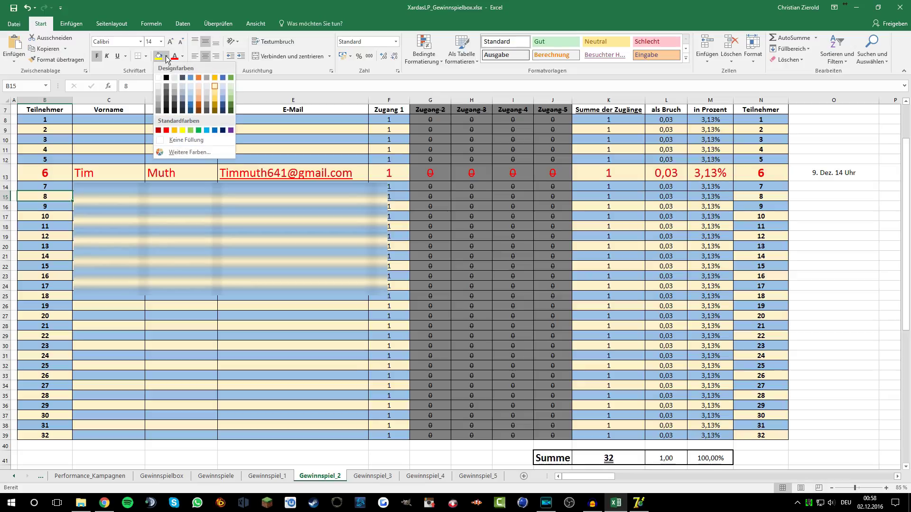
{"action": "key", "text": "Escape"}
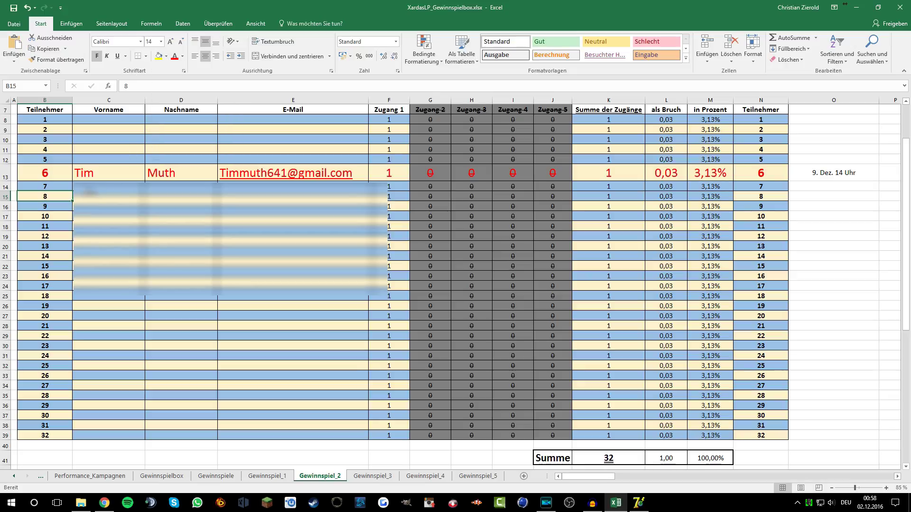
Try to fade participant 8's entries in C15:M15 by giving their text a pale blue font color
{"action": "left_click_drag", "start_coordinate": [707, 196], "coordinate": [76, 197]}
{"action": "left_click", "coordinate": [184, 56]}
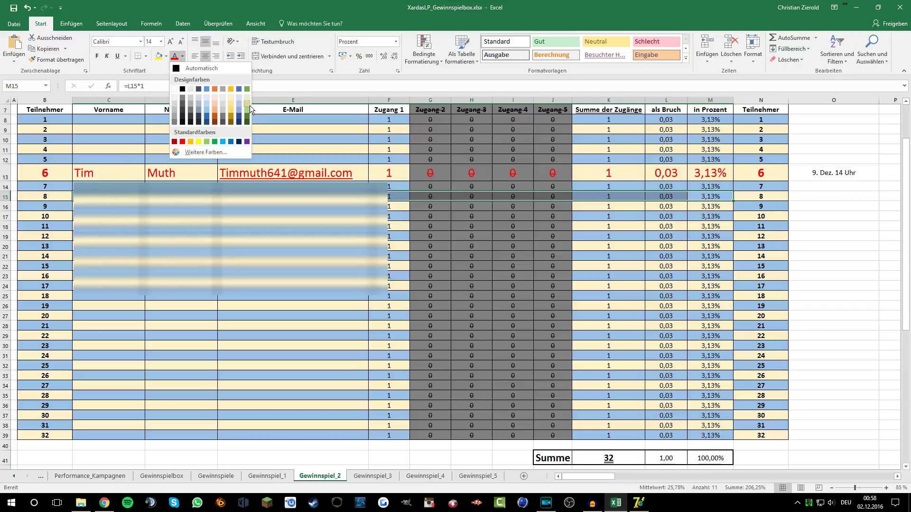
{"action": "left_click", "coordinate": [232, 99]}
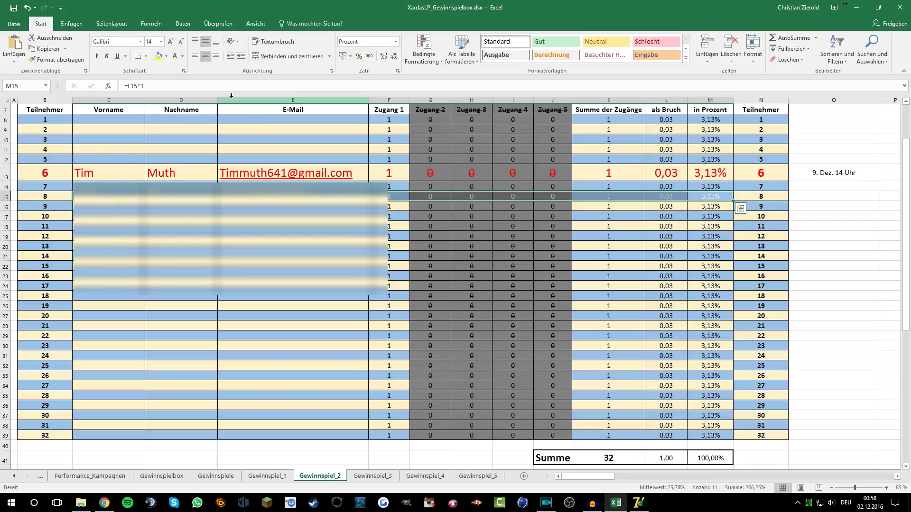
{"action": "left_click", "coordinate": [182, 56]}
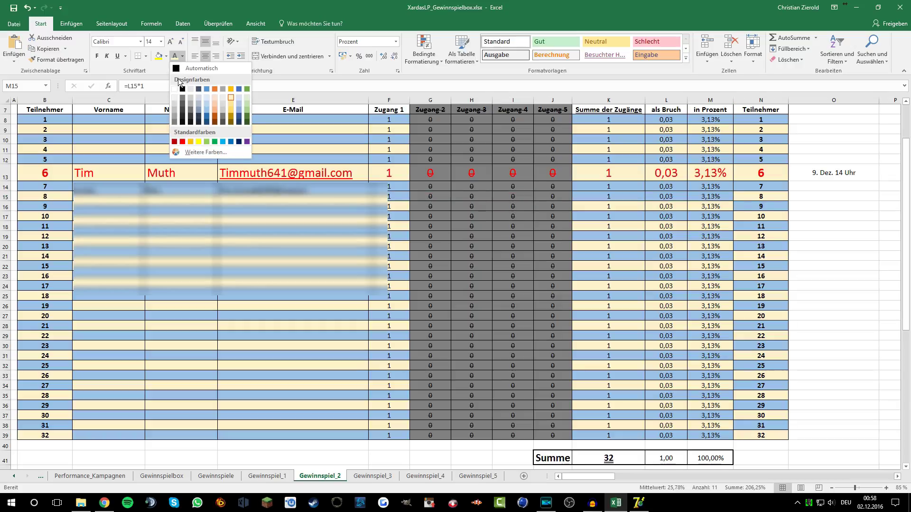
{"action": "left_click", "coordinate": [240, 102]}
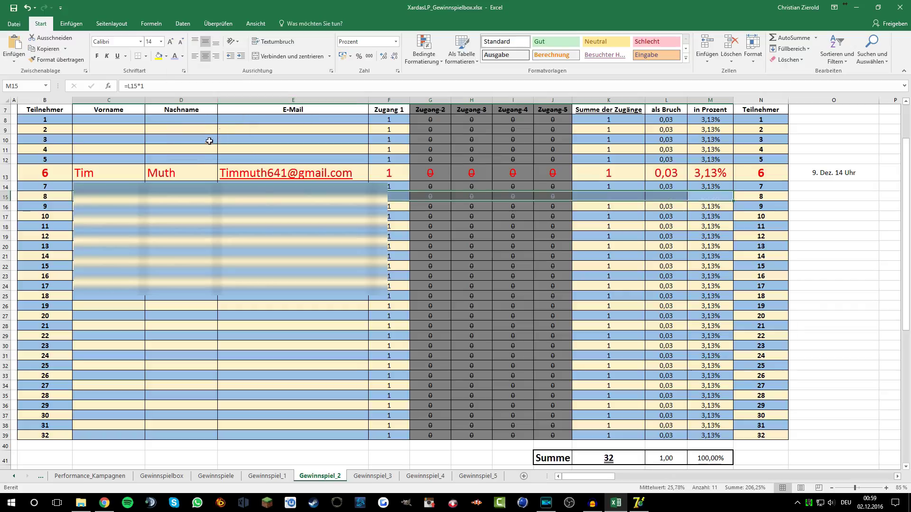
{"action": "left_click", "coordinate": [842, 206]}
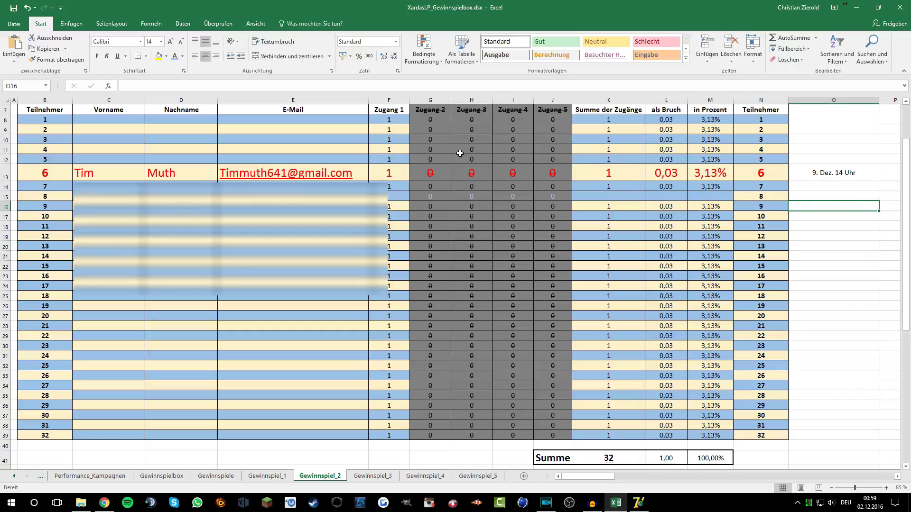
Try filling participant 8's row, B15:N15, with the pale gold theme color
{"action": "left_click_drag", "start_coordinate": [51, 195], "coordinate": [761, 196]}
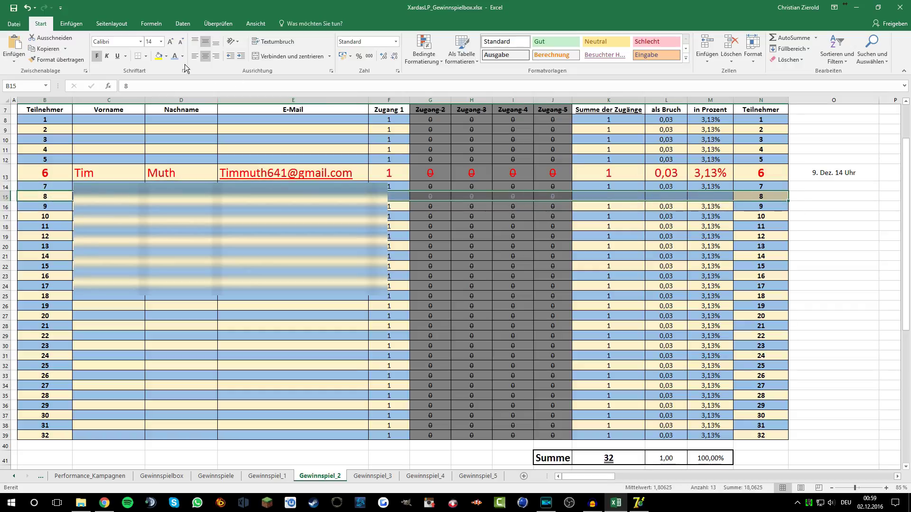
{"action": "left_click", "coordinate": [166, 56]}
{"action": "left_click", "coordinate": [214, 85]}
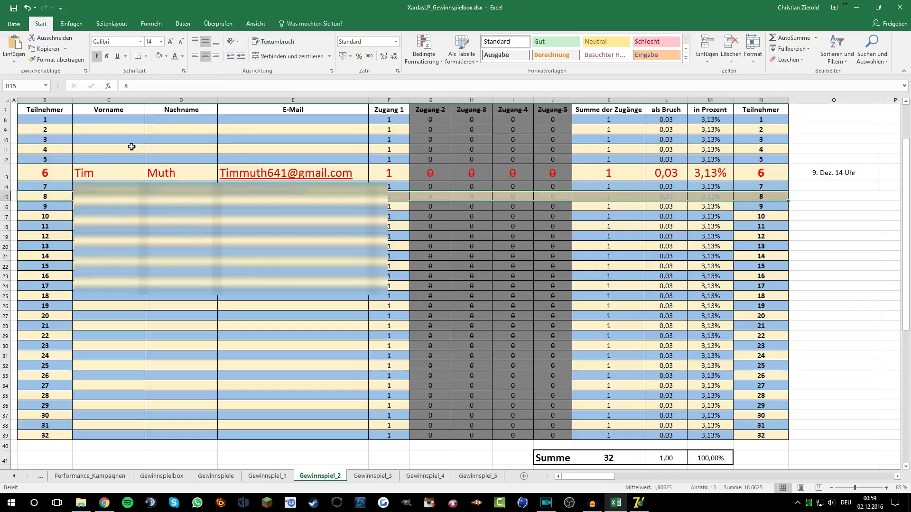
{"action": "left_click", "coordinate": [825, 234]}
Try to hide the name and e-mail entries of participant 8, C15:E15, with a pale gold font color
{"action": "left_click_drag", "start_coordinate": [733, 194], "coordinate": [247, 192]}
{"action": "left_click", "coordinate": [321, 191]}
{"action": "left_click_drag", "start_coordinate": [321, 190], "coordinate": [88, 192]}
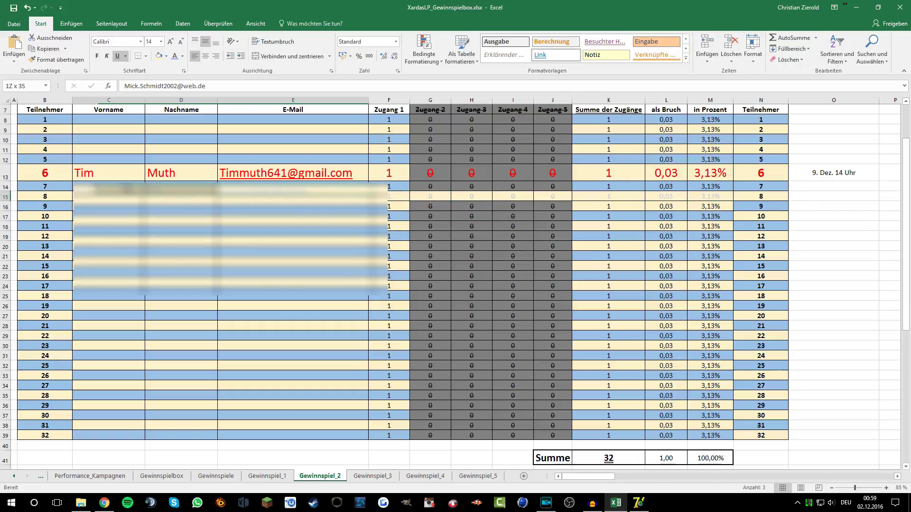
{"action": "left_click", "coordinate": [182, 56]}
{"action": "left_click", "coordinate": [230, 95]}
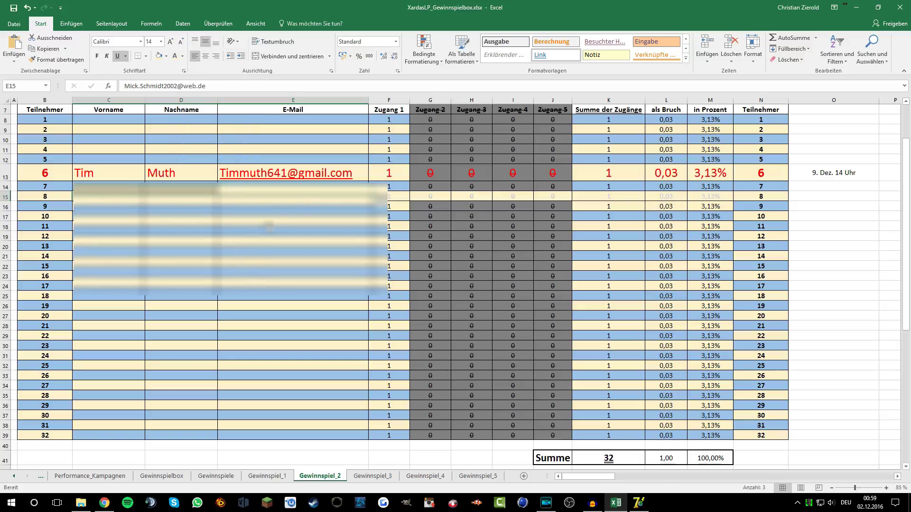
{"action": "left_click", "coordinate": [825, 228]}
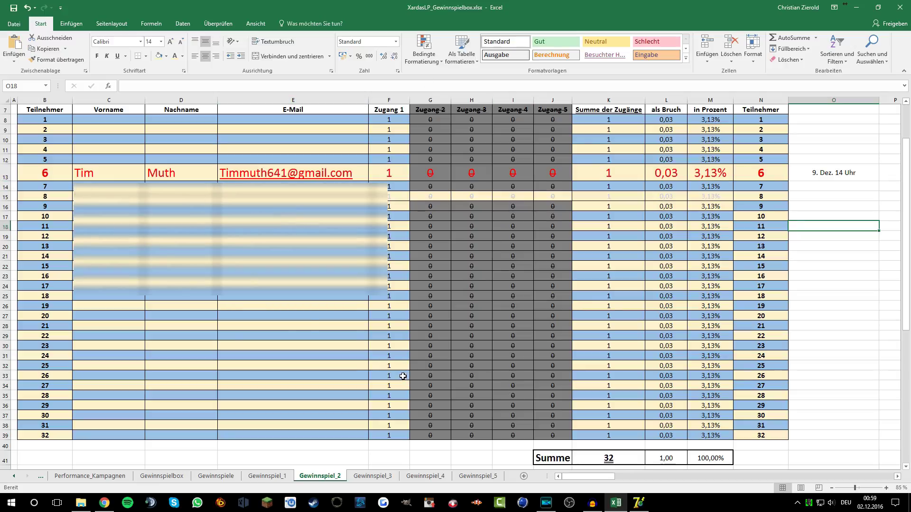
{"action": "left_click", "coordinate": [834, 245]}
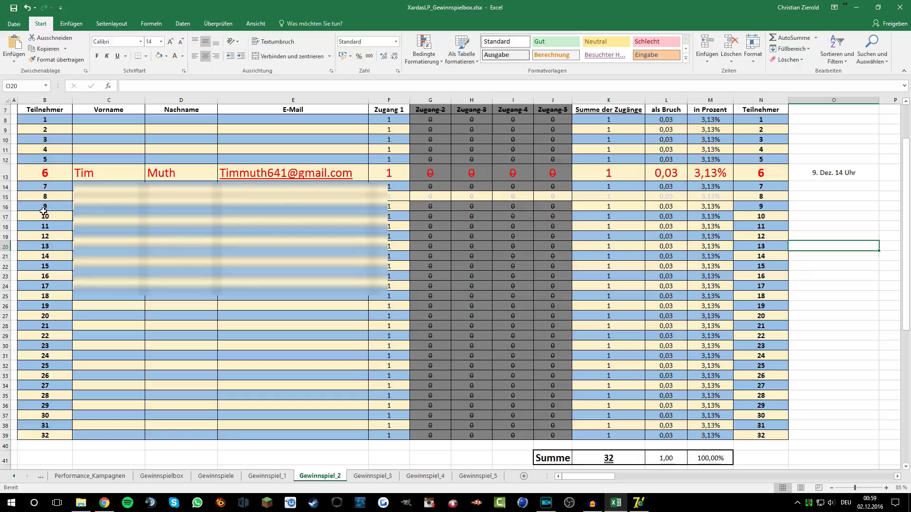
{"action": "left_click", "coordinate": [810, 274]}
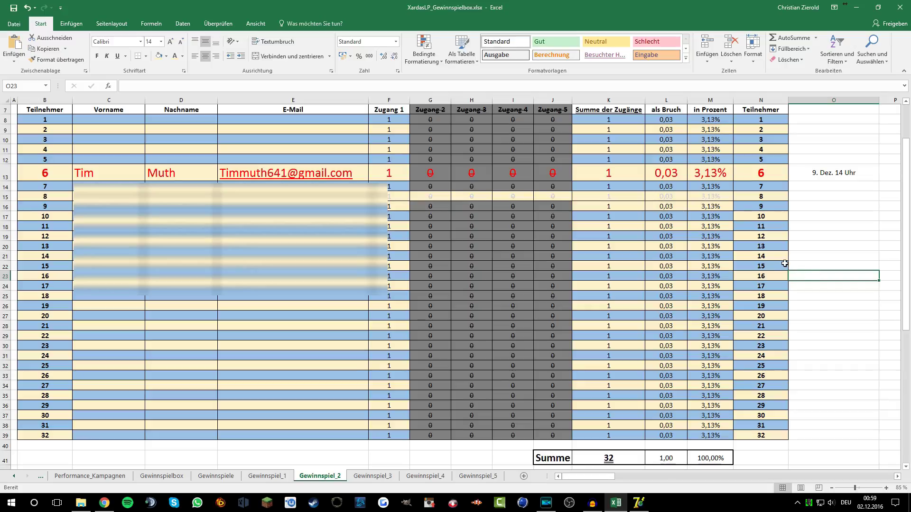
Undo all edits back to before the previous winner's row was deleted from the list
{"action": "key", "text": "ctrl+z"}
{"action": "key", "text": "ctrl+z"}
{"action": "key", "text": "ctrl+z"}
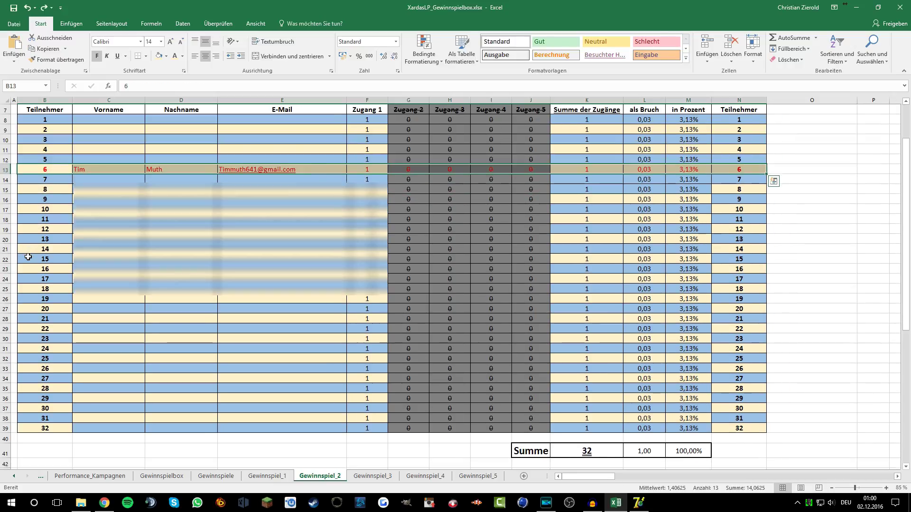
{"action": "key", "text": "ctrl+z"}
{"action": "key", "text": "ctrl+z"}
{"action": "key", "text": "ctrl+z"}
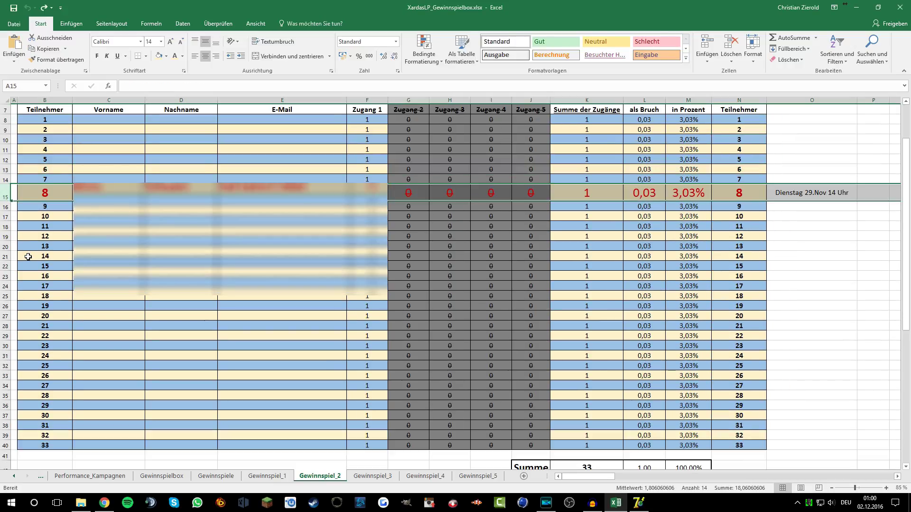
Fill the previous winner's row, B15:O15, with black
{"action": "left_click", "coordinate": [773, 235]}
{"action": "left_click_drag", "start_coordinate": [63, 195], "coordinate": [811, 189]}
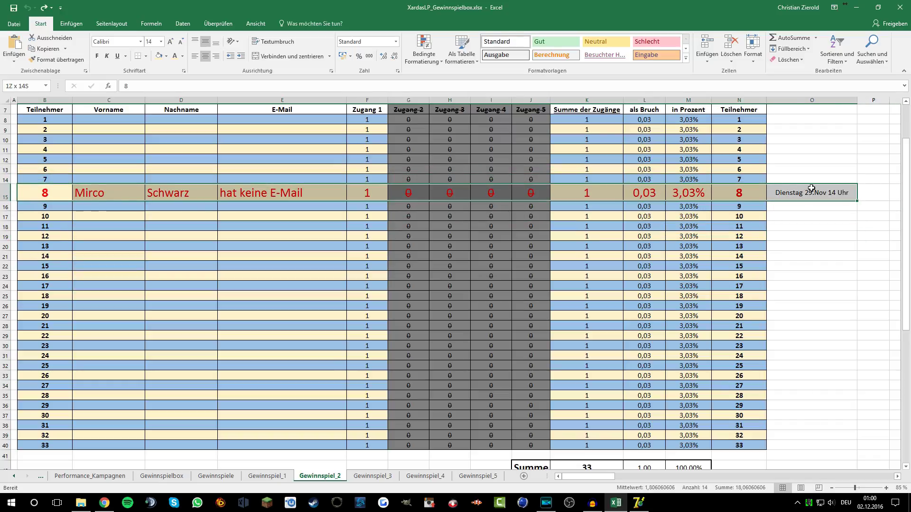
{"action": "left_click", "coordinate": [167, 56]}
{"action": "left_click", "coordinate": [166, 75]}
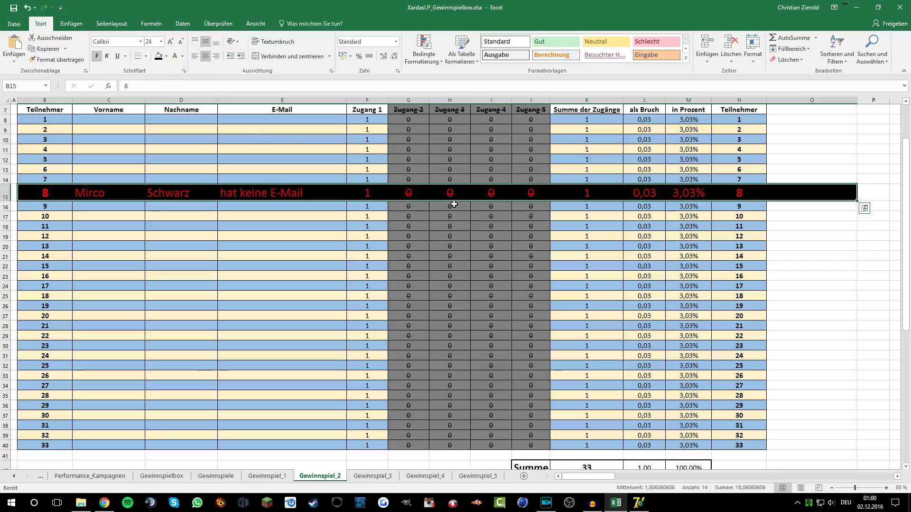
Replace the deadline in cell O15 with "kein Gewinner"
{"action": "left_click", "coordinate": [792, 188]}
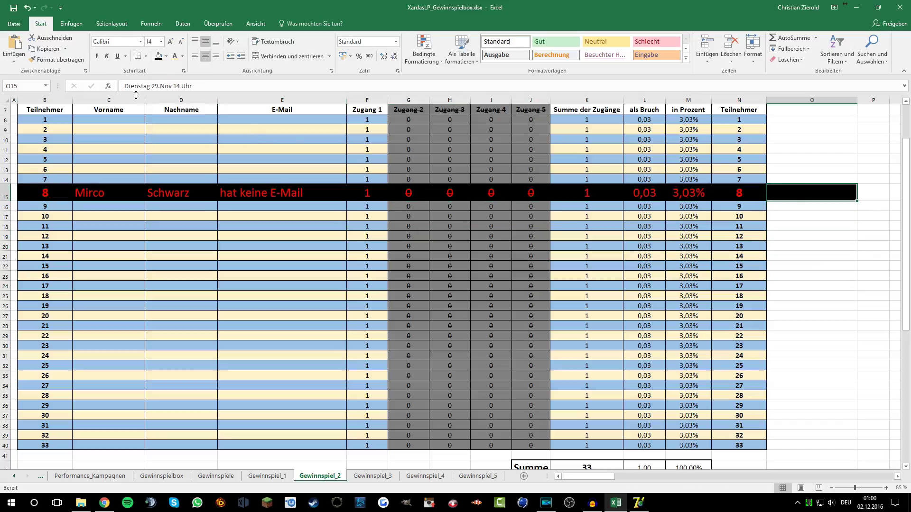
{"action": "left_click_drag", "start_coordinate": [190, 86], "coordinate": [124, 86]}
{"action": "type", "text": "kein Gewinner"}
{"action": "key", "text": "Return"}
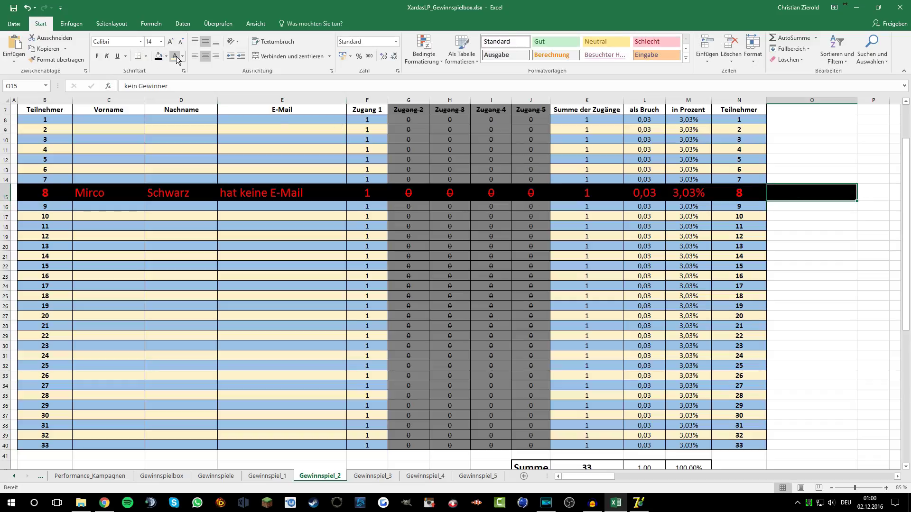
Color the "kein Gewinner" text in O15 pale gold and enlarge it by four font sizes
{"action": "left_click", "coordinate": [178, 57]}
{"action": "left_click", "coordinate": [783, 255]}
{"action": "left_click", "coordinate": [774, 192]}
{"action": "left_click", "coordinate": [170, 42]}
{"action": "left_click", "coordinate": [171, 42]}
{"action": "left_click", "coordinate": [170, 41]}
{"action": "left_click", "coordinate": [171, 42]}
{"action": "left_click", "coordinate": [831, 256]}
{"action": "scroll", "coordinate": [769, 332], "scroll_direction": "down", "scroll_amount": 5}
{"action": "scroll", "coordinate": [768, 331], "scroll_direction": "up", "scroll_amount": 5}
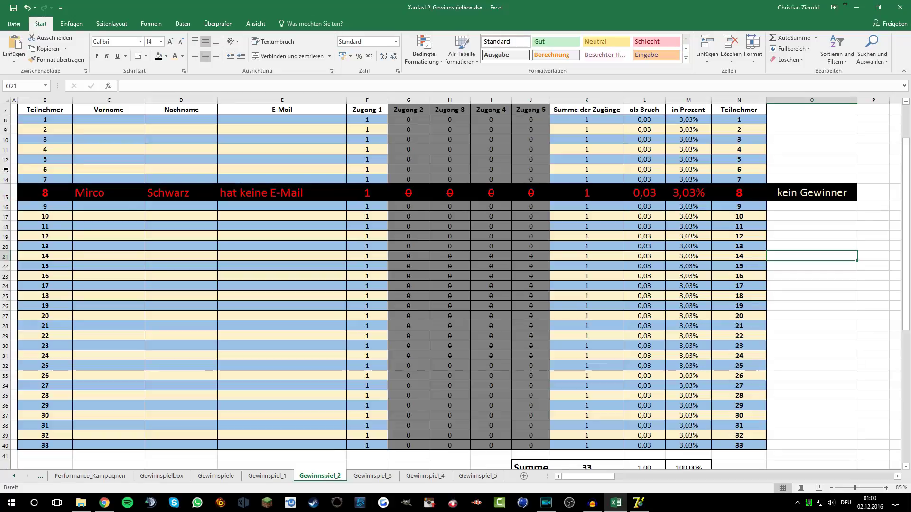
Fill participant 6's row, B13:N13, with dark red and enlarge its text to 26 pt
{"action": "left_click_drag", "start_coordinate": [45, 169], "coordinate": [756, 169]}
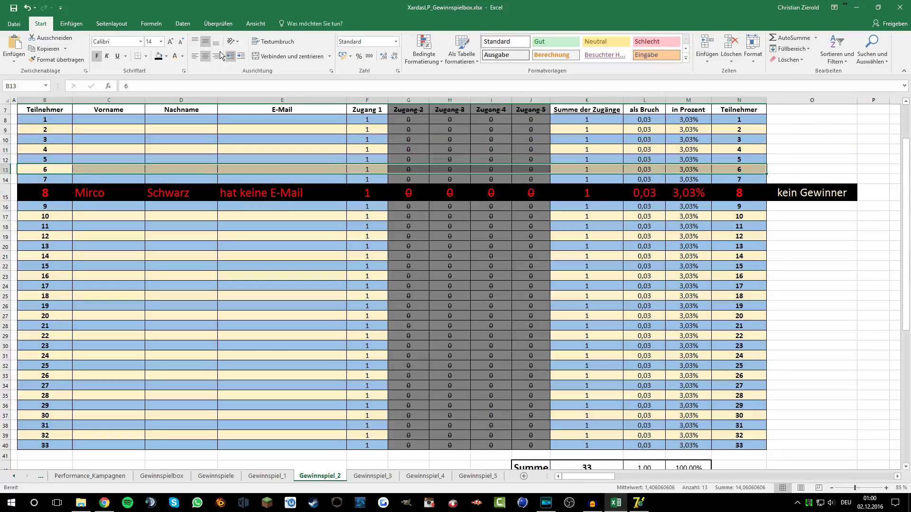
{"action": "left_click", "coordinate": [171, 43]}
{"action": "left_click", "coordinate": [170, 43]}
{"action": "left_click", "coordinate": [170, 44]}
{"action": "left_click", "coordinate": [169, 43]}
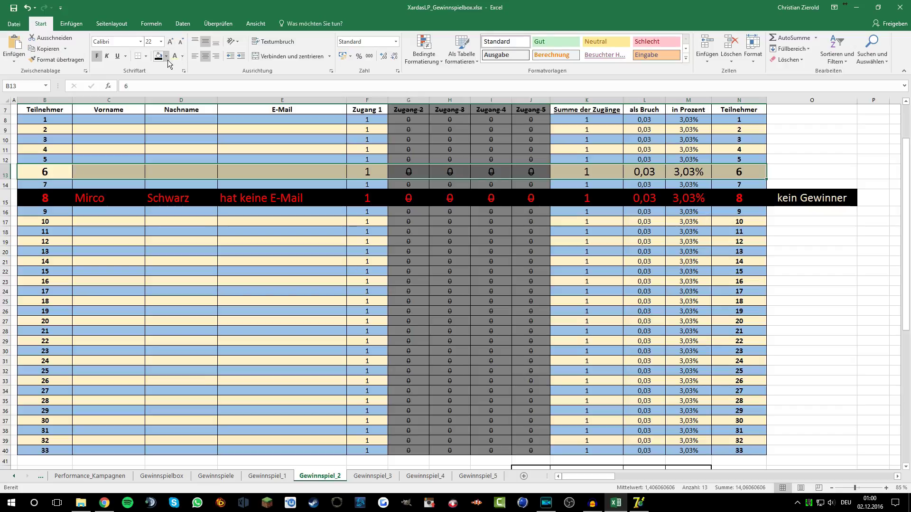
{"action": "left_click", "coordinate": [166, 58]}
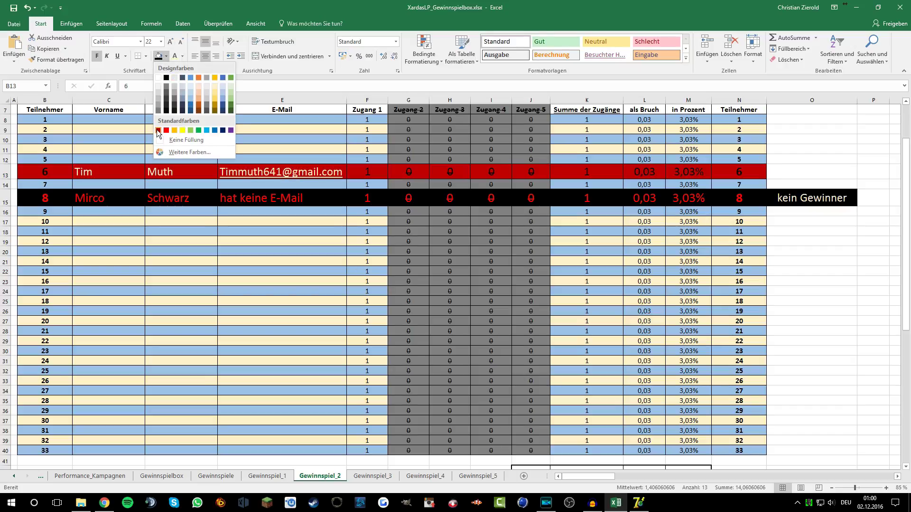
{"action": "left_click", "coordinate": [157, 130]}
{"action": "left_click", "coordinate": [171, 44]}
{"action": "left_click", "coordinate": [171, 44]}
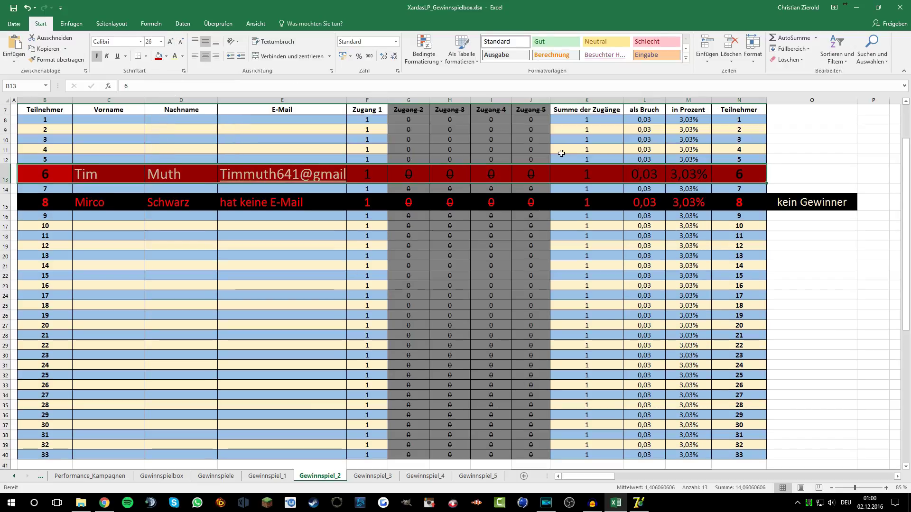
Widen the E-Mail column so participant 6's enlarged address fits
{"action": "left_click", "coordinate": [797, 149]}
{"action": "left_click_drag", "start_coordinate": [347, 101], "coordinate": [397, 101]}
{"action": "left_click", "coordinate": [846, 257]}
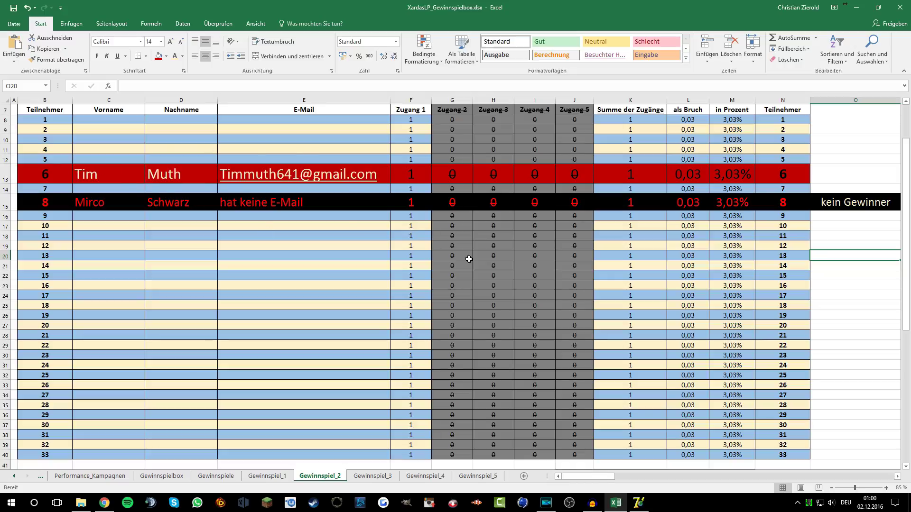
{"action": "scroll", "coordinate": [802, 256], "scroll_direction": "up", "scroll_amount": 2}
{"action": "left_click", "coordinate": [841, 248]}
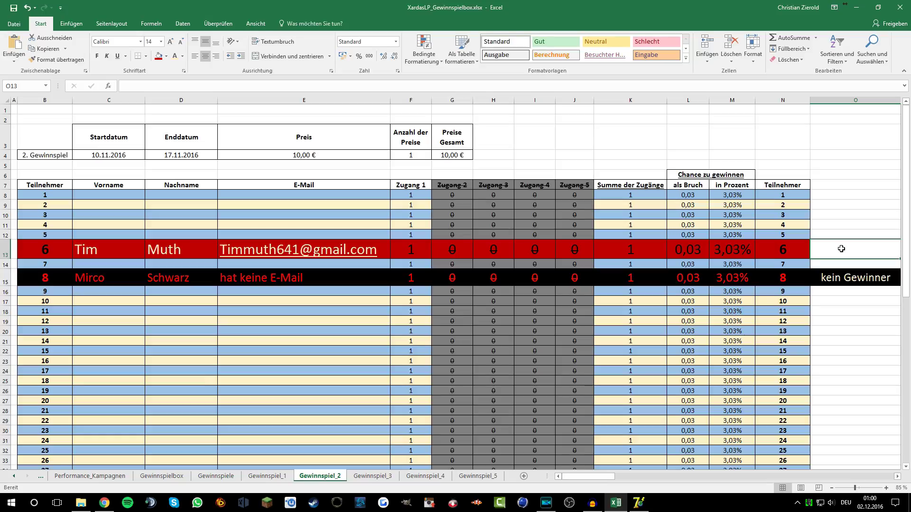
{"action": "left_click", "coordinate": [849, 213]}
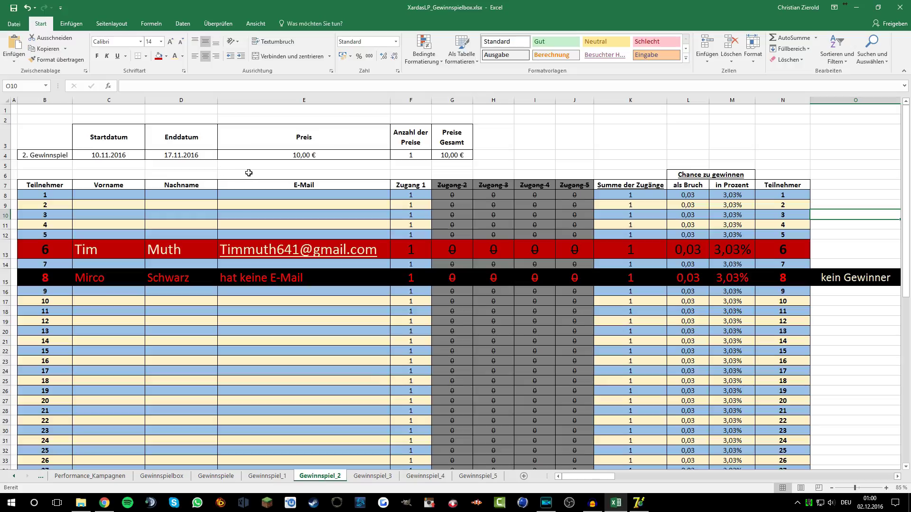
Enter the deadline "Freitag 9. Dezember 14 Uhr" in cell O13 beside participant 6's row
{"action": "left_click", "coordinate": [829, 252]}
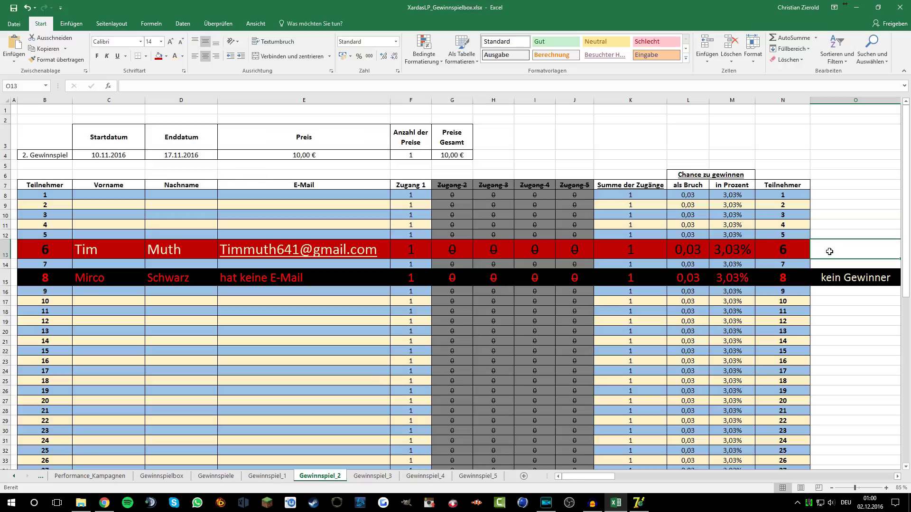
{"action": "key", "text": "Tab"}
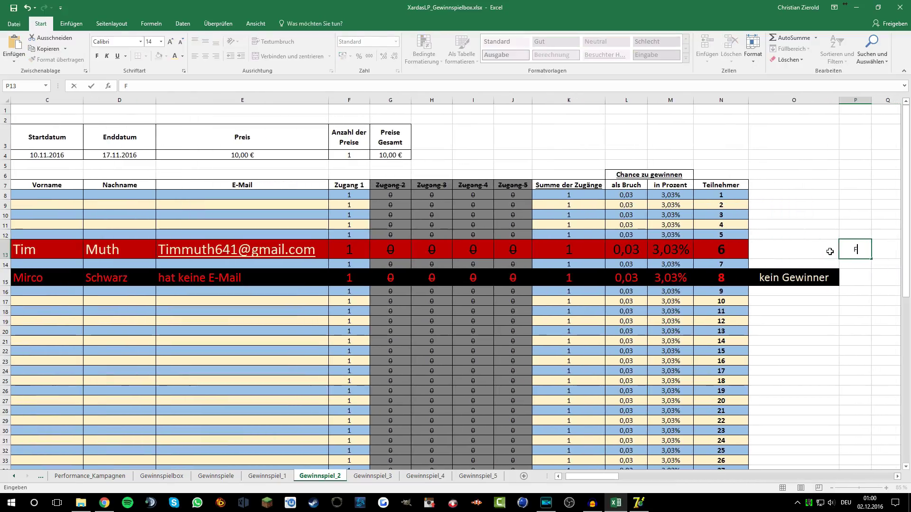
{"action": "left_click", "coordinate": [829, 251]}
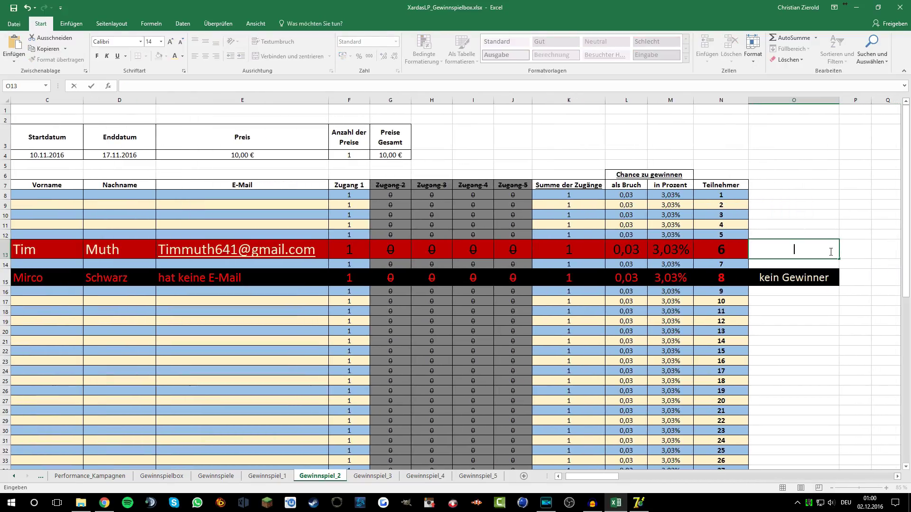
{"action": "type", "text": "itag 9. Dezember 14 Uhr"}
{"action": "key", "text": "Return"}
{"action": "key", "text": "Up"}
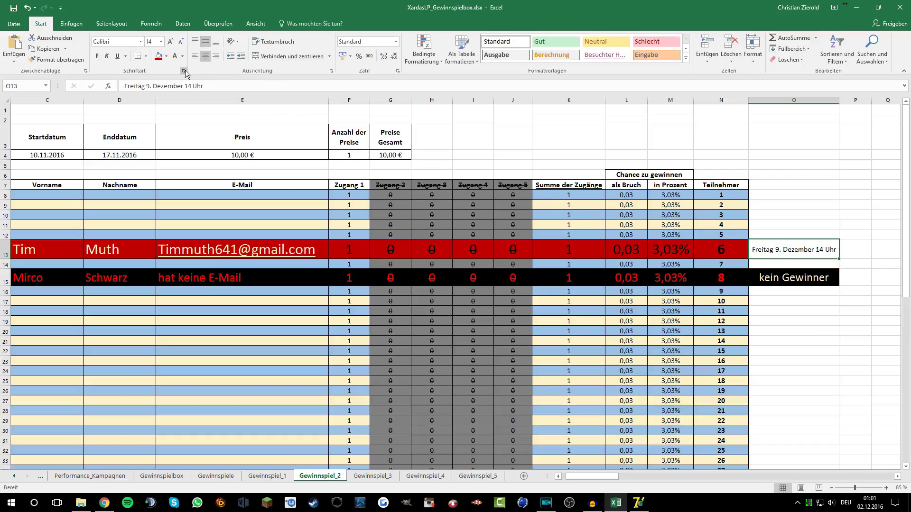
Widen column O slightly to give the deadline text more room
{"action": "left_click", "coordinate": [792, 338]}
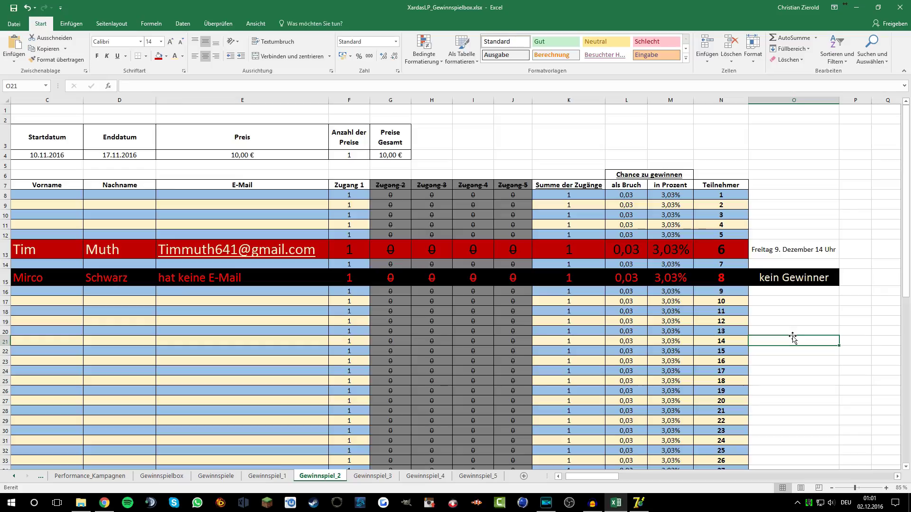
{"action": "mouse_move", "coordinate": [838, 101]}
{"action": "left_mouse_down"}
{"action": "mouse_move", "coordinate": [836, 94]}
{"action": "mouse_move", "coordinate": [842, 101]}
{"action": "left_mouse_up"}
{"action": "left_click", "coordinate": [820, 190]}
{"action": "left_click", "coordinate": [806, 177]}
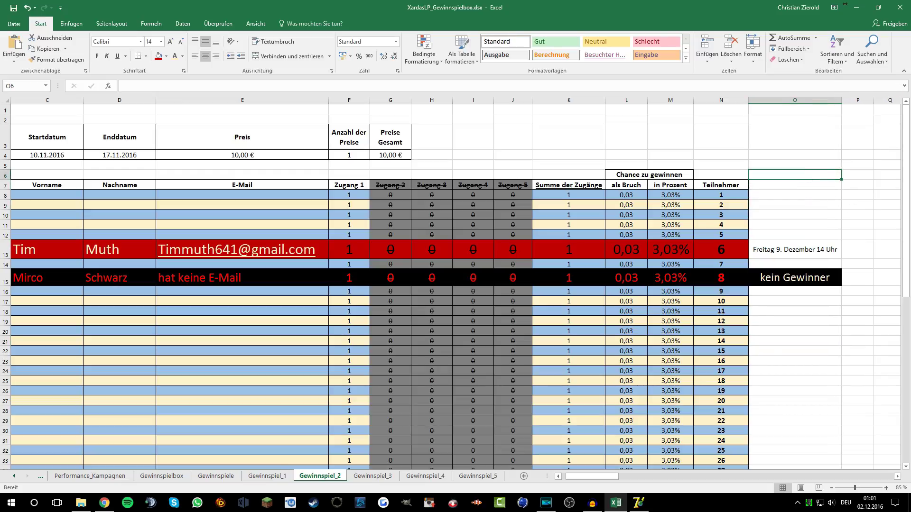